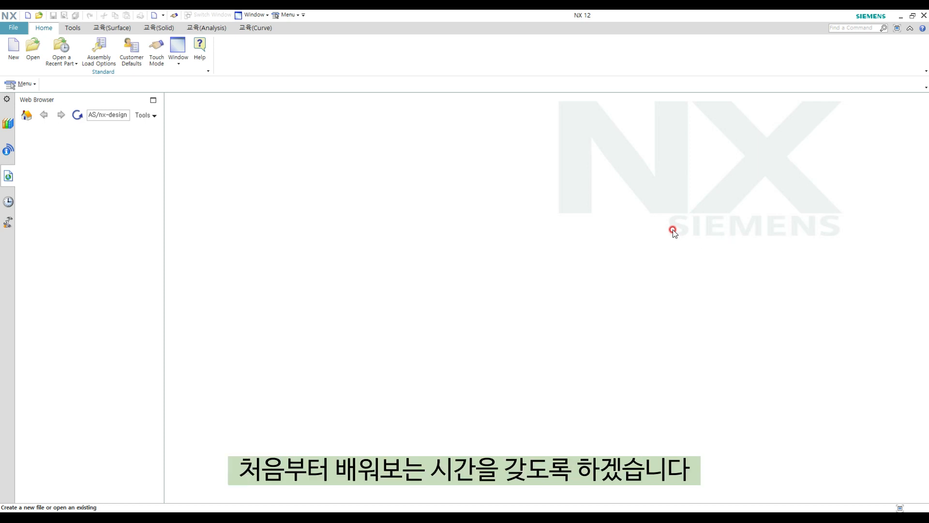
# Step: Create a millimetre assembly file named assembly12 in the #1 folder, dismissing the initial component placement
pyautogui.click(12, 52)
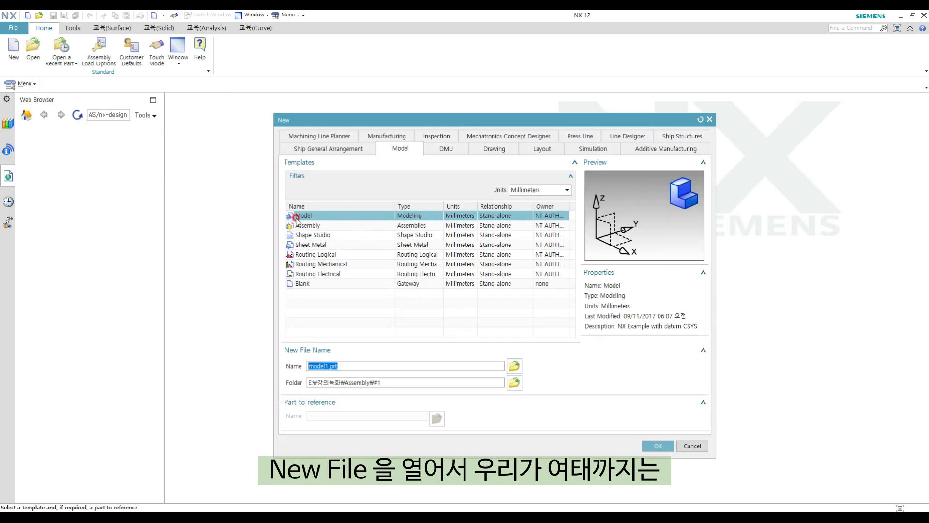
pyautogui.click(322, 226)
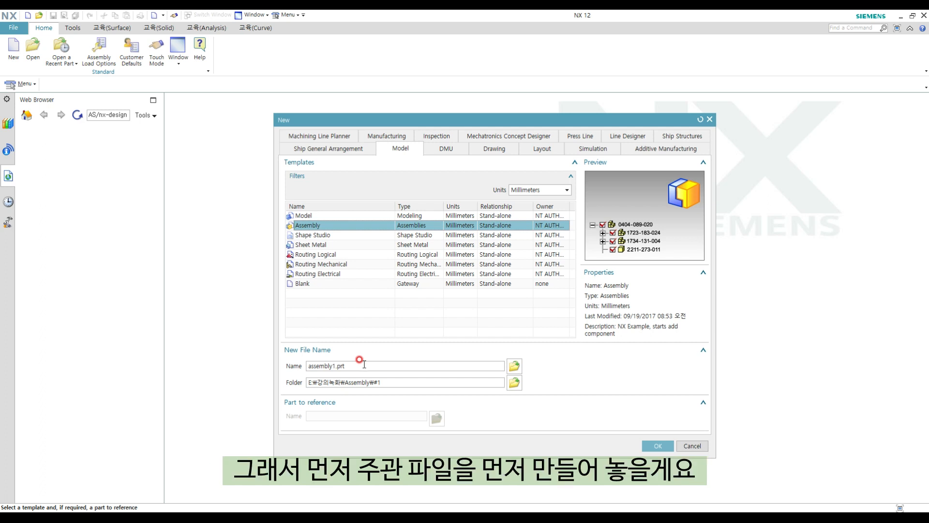
pyautogui.doubleClick(339, 365)
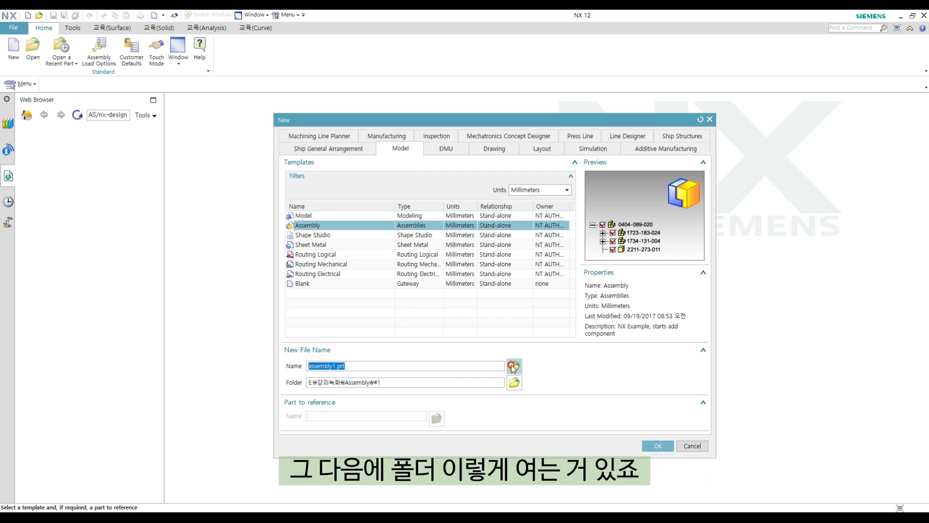
pyautogui.click(515, 367)
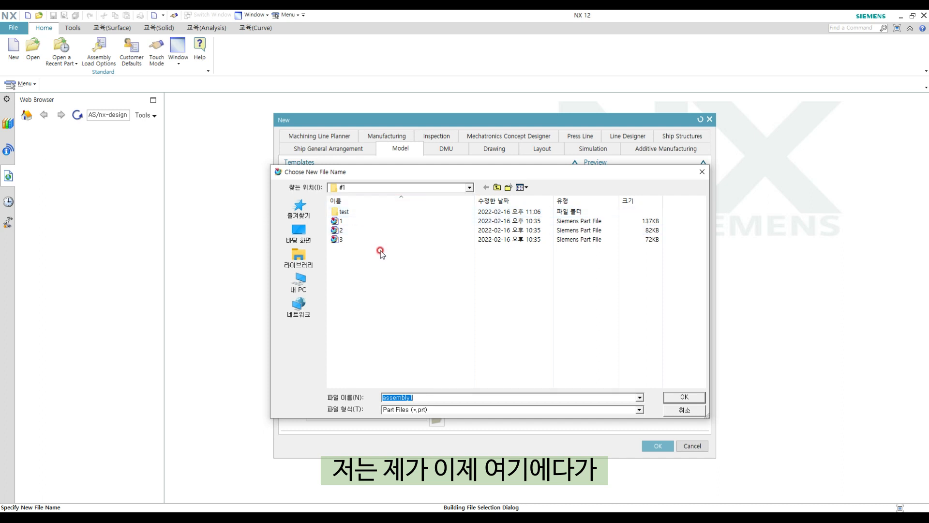
pyautogui.click(445, 397)
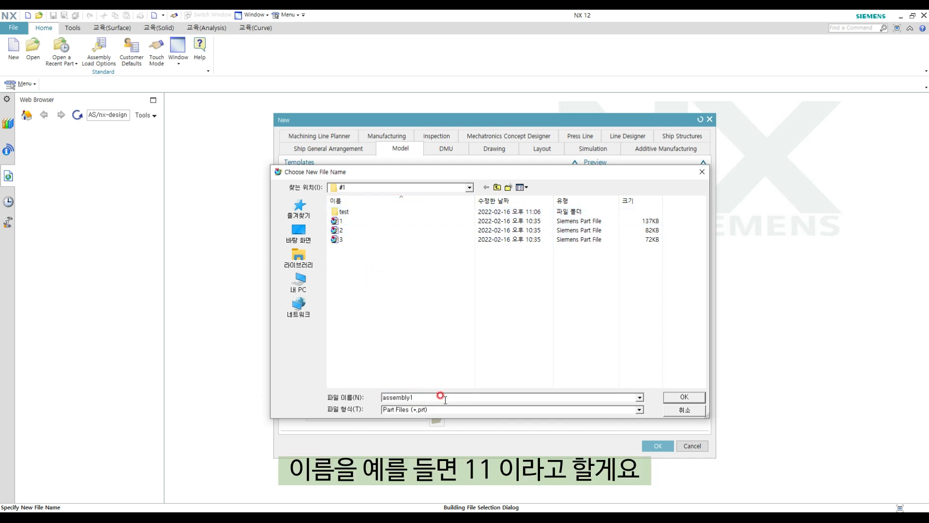
pyautogui.write('1')
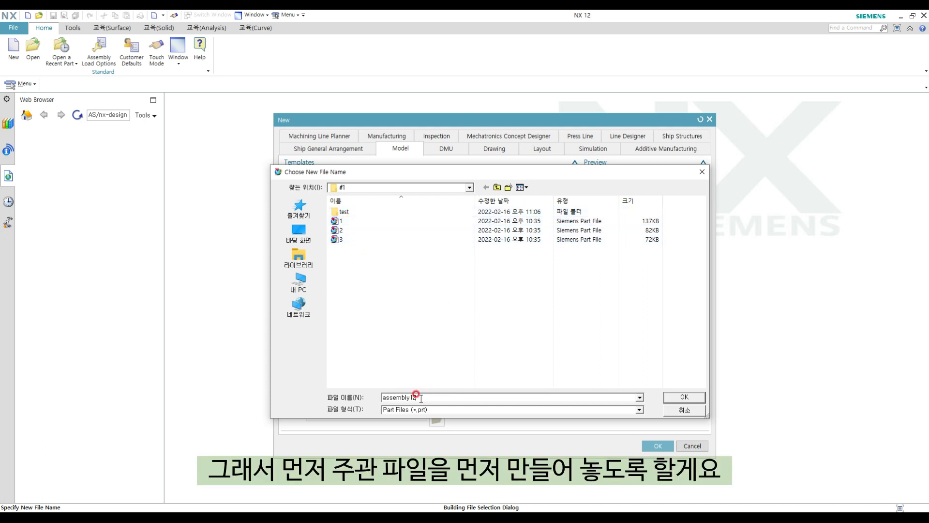
pyautogui.click(685, 397)
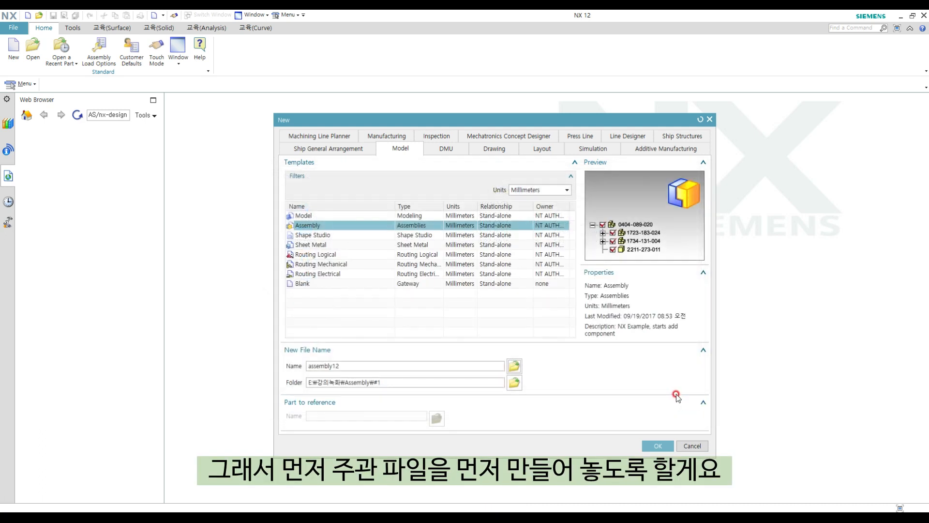
pyautogui.click(656, 444)
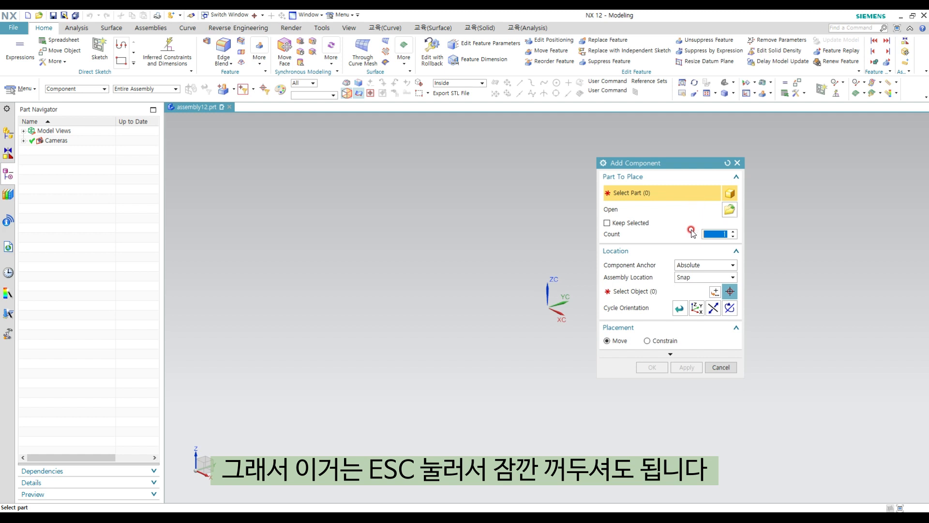
pyautogui.press('Escape')
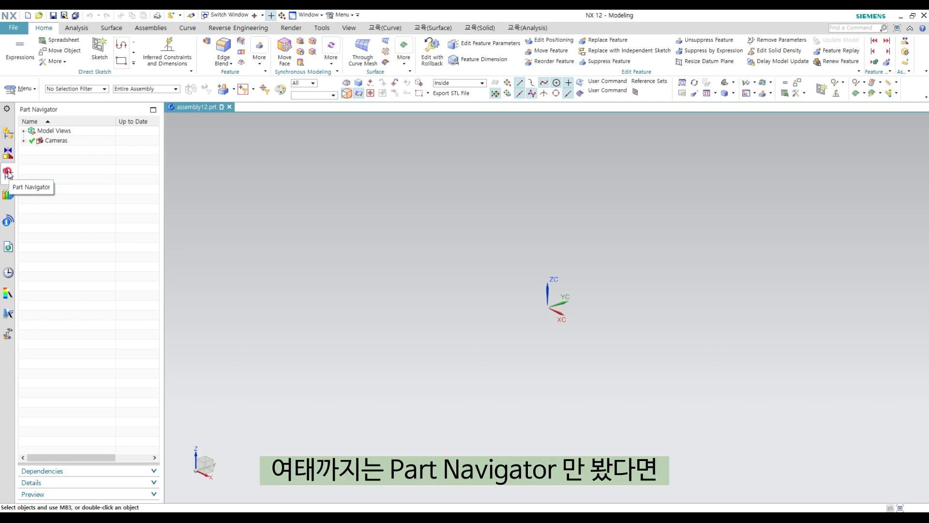
# Step: Examine the new file's assembly structure, its constraint list and its part history
pyautogui.click(9, 136)
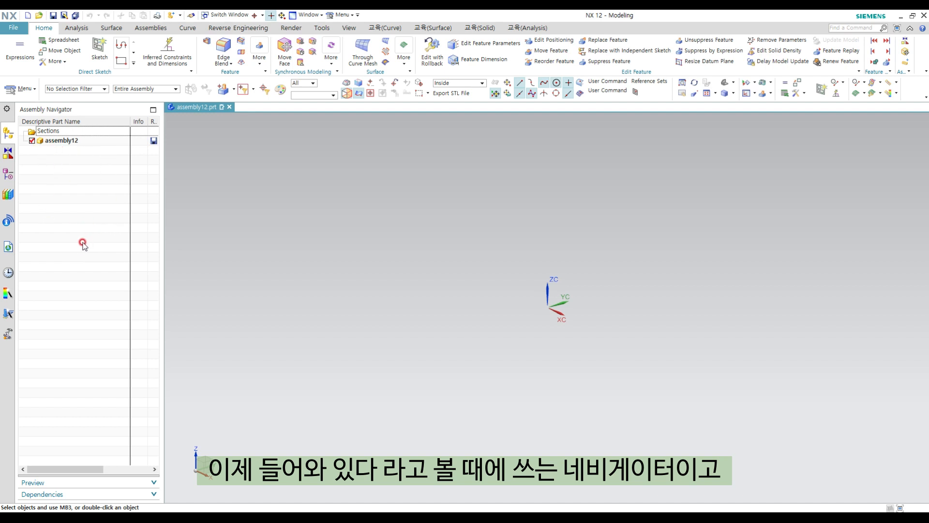
pyautogui.click(8, 153)
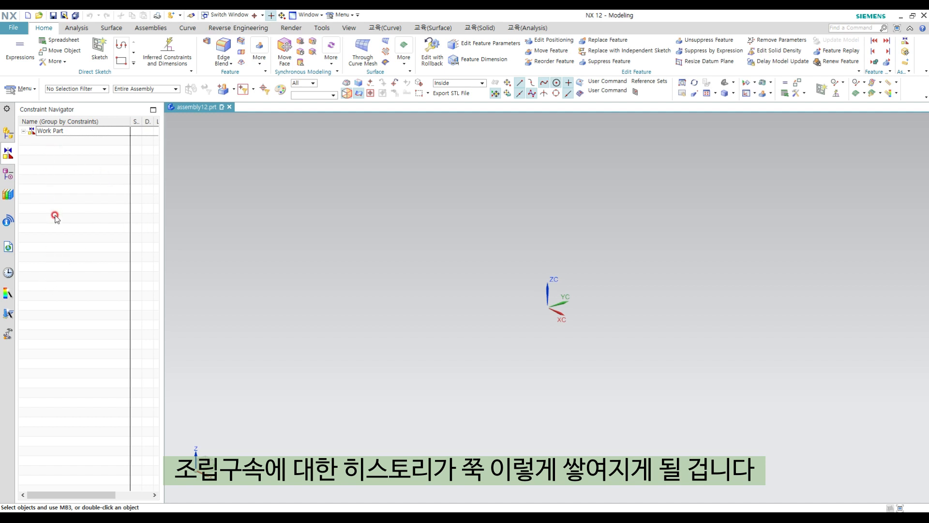
pyautogui.click(8, 173)
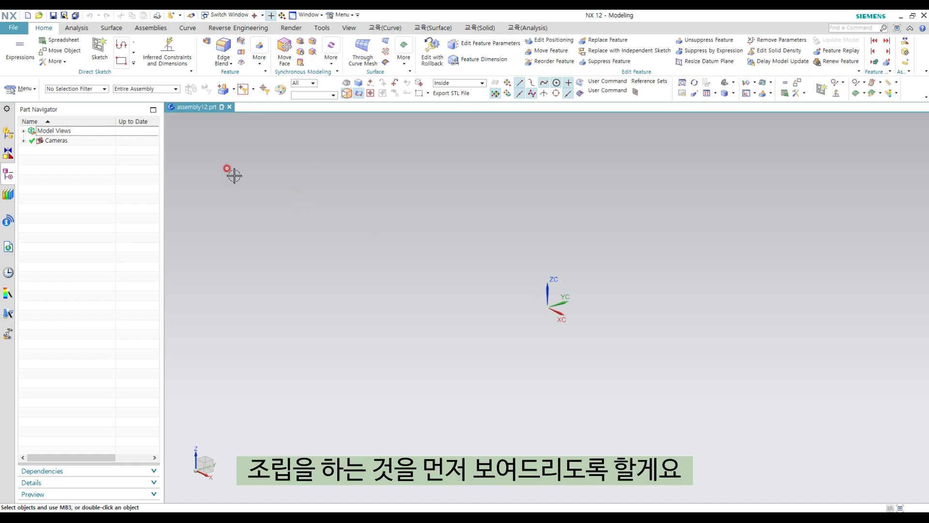
# Step: Start Add Component and load the part files 1, 2 and 3 together from the #1 folder
pyautogui.click(153, 28)
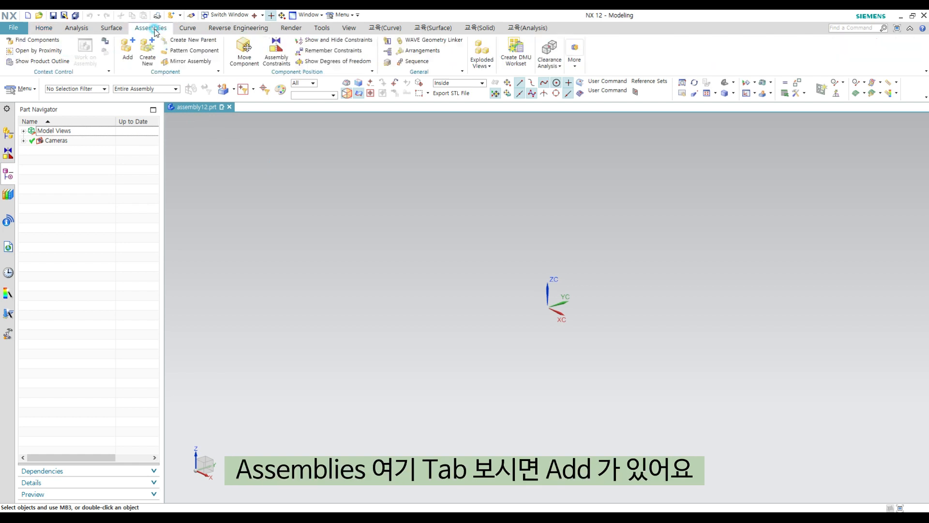
pyautogui.click(127, 52)
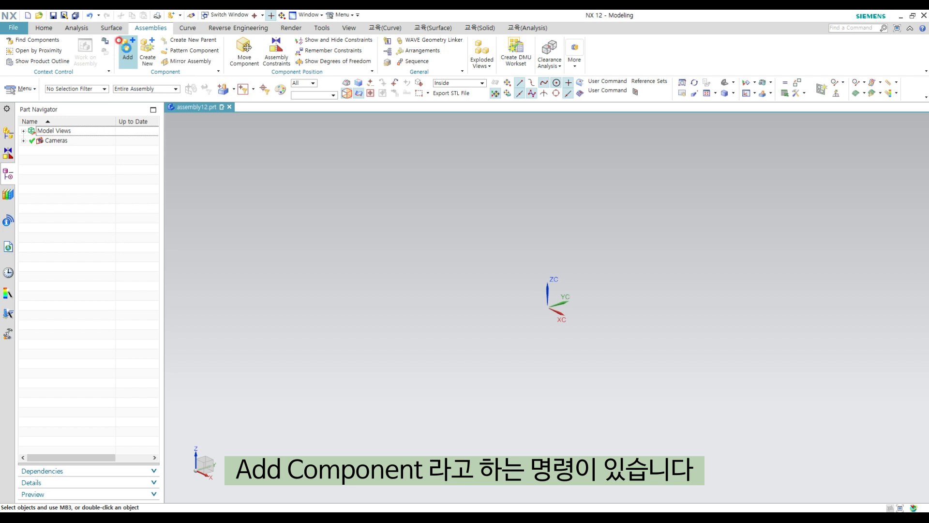
pyautogui.moveTo(634, 163); pyautogui.dragTo(656, 163)
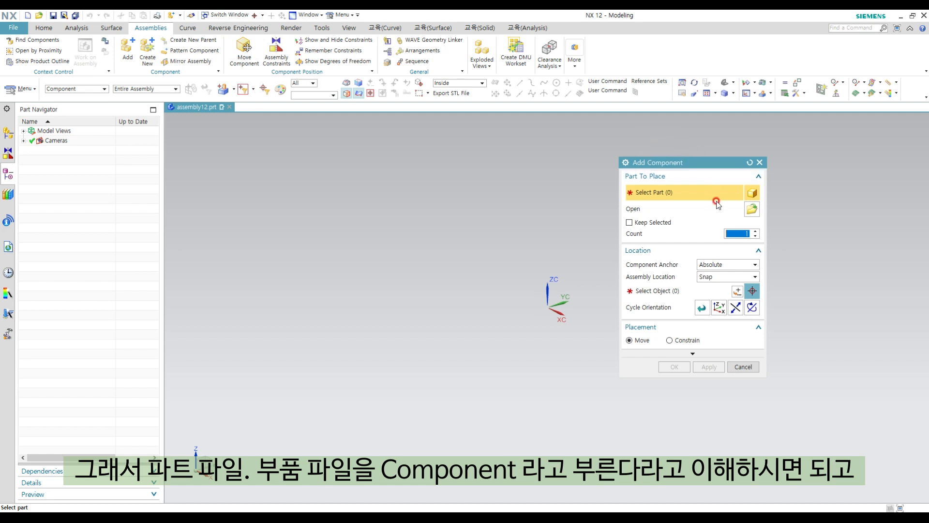
pyautogui.click(751, 208)
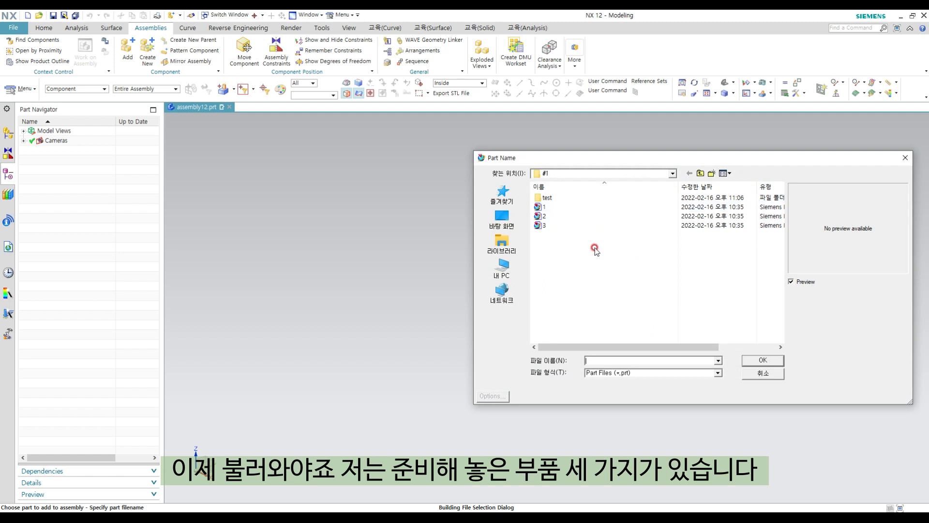
pyautogui.moveTo(581, 241); pyautogui.dragTo(545, 211)
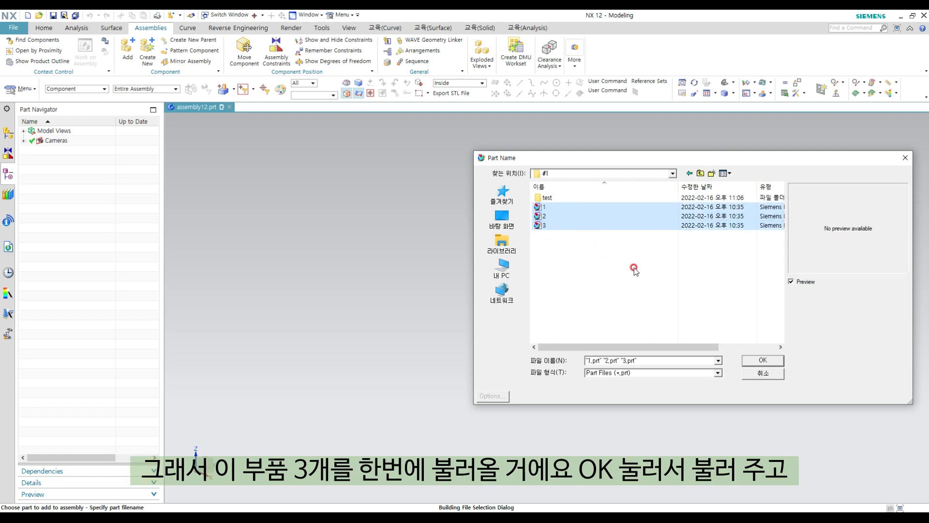
pyautogui.click(769, 360)
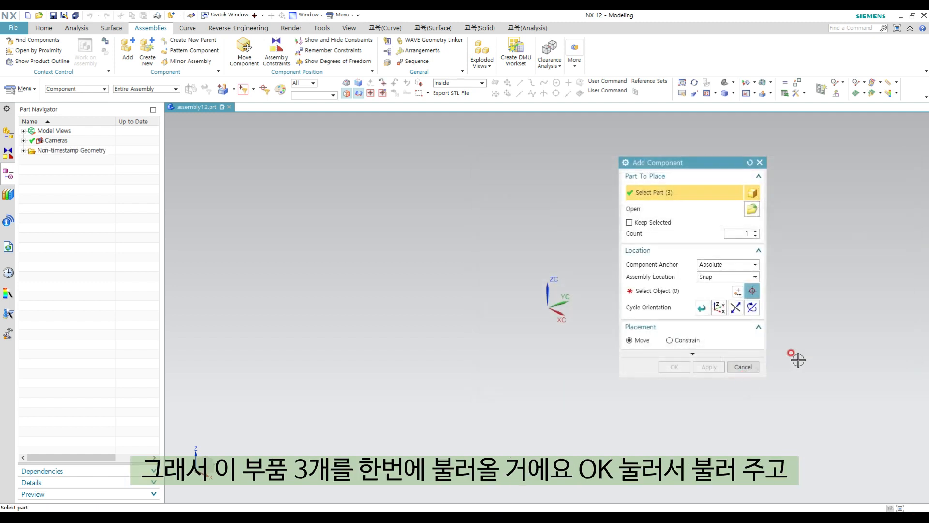
# Step: Place the three loaded components using the absolute point 0, 0, 0 as the location
pyautogui.click(734, 308)
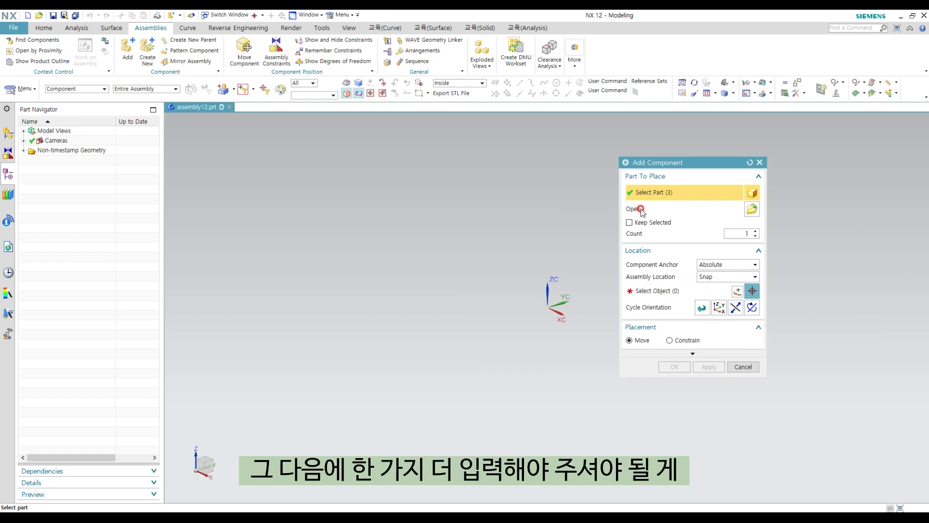
pyautogui.click(677, 291)
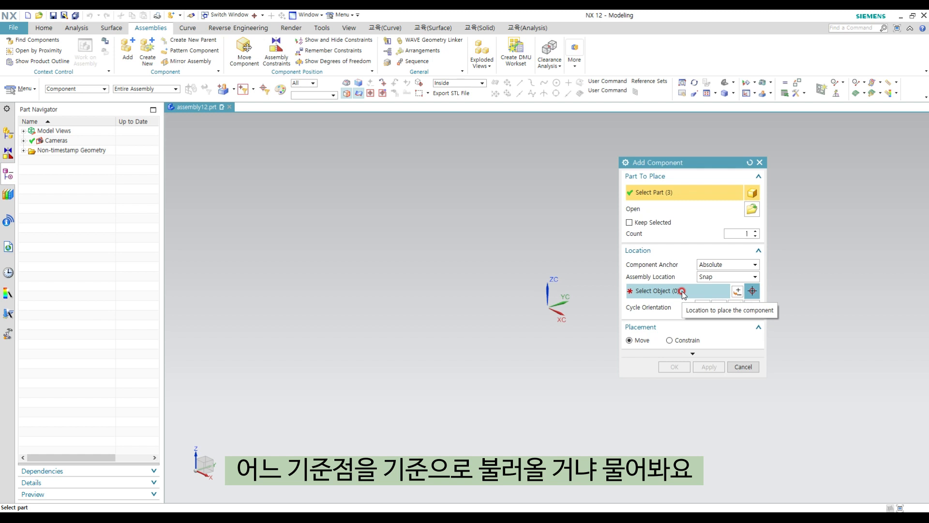
pyautogui.click(737, 291)
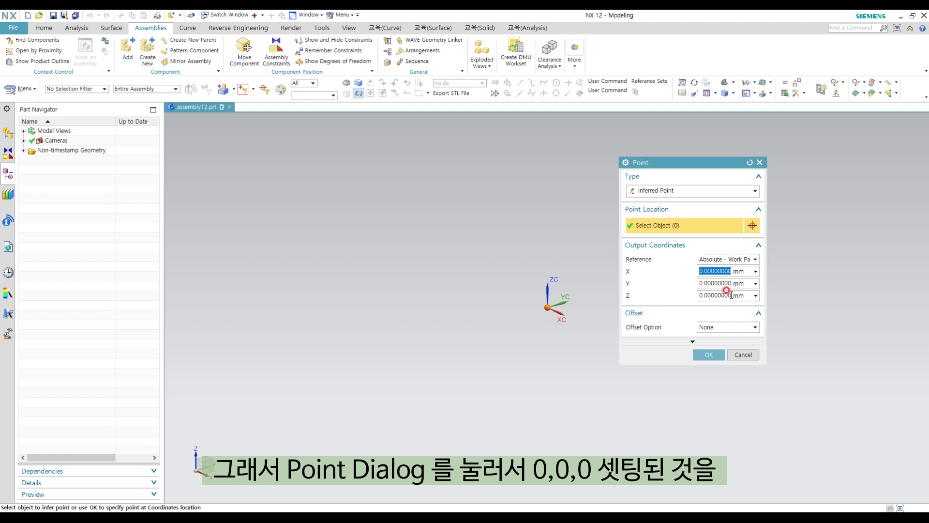
pyautogui.click(709, 355)
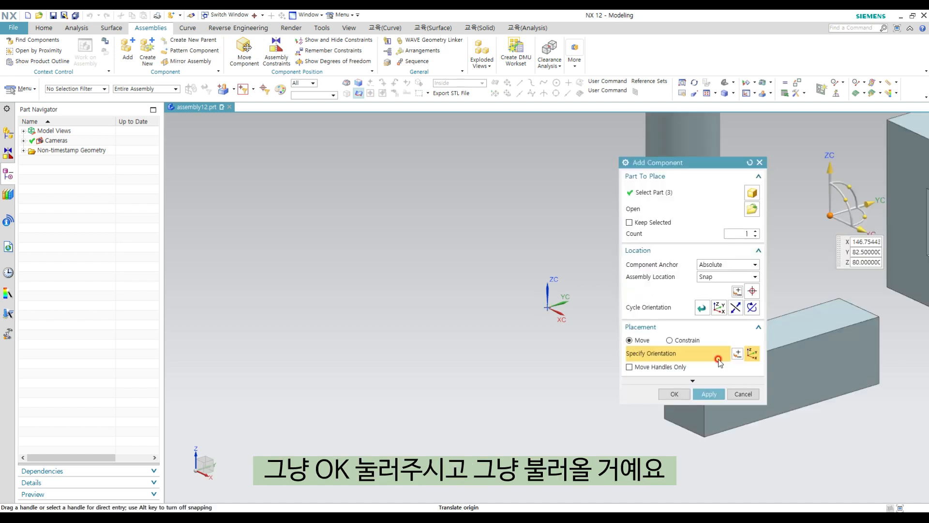
pyautogui.click(676, 394)
# Step: Apply a Fix assembly constraint to the cube with the round and square openings
pyautogui.scroll(-5, 467, 348)
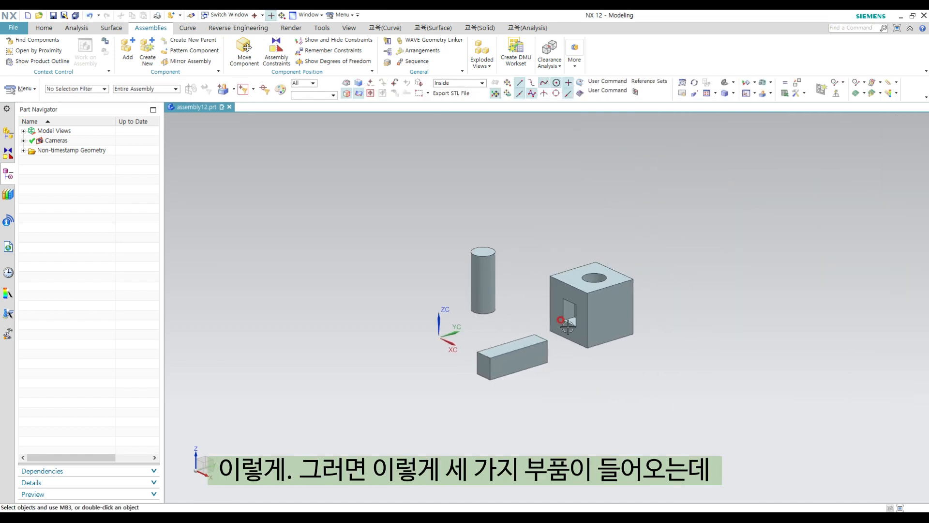
pyautogui.moveTo(545, 333); pyautogui.dragTo(514, 301, button='middle')
pyautogui.scroll(3, 584, 311)
pyautogui.scroll(-1, 584, 310)
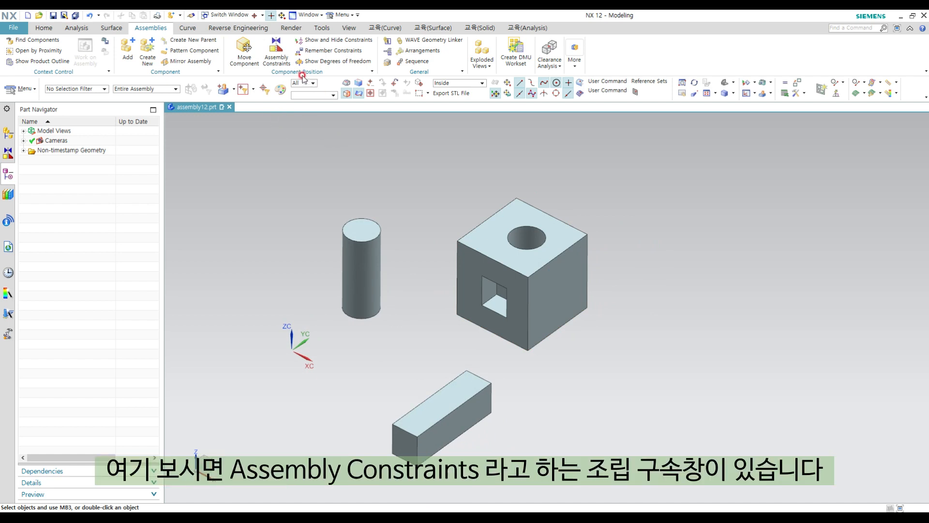
pyautogui.click(277, 53)
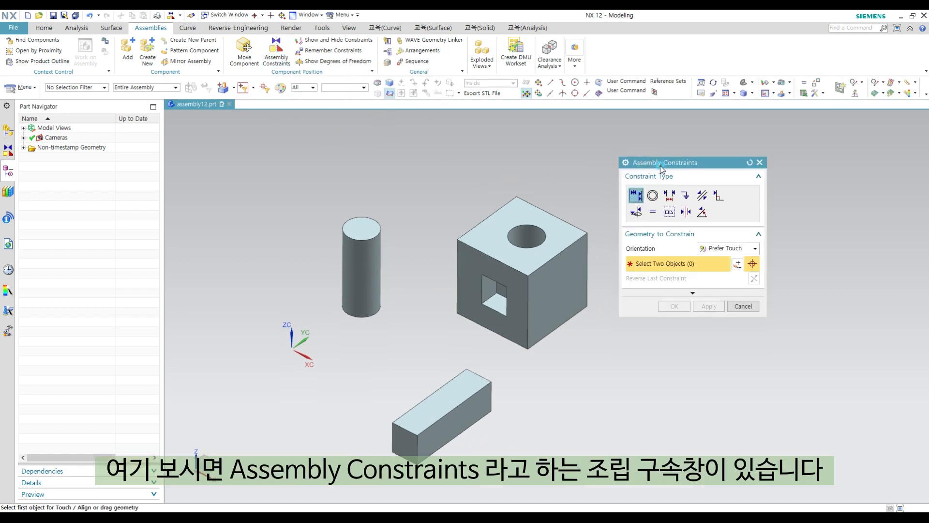
pyautogui.moveTo(660, 165); pyautogui.dragTo(667, 166)
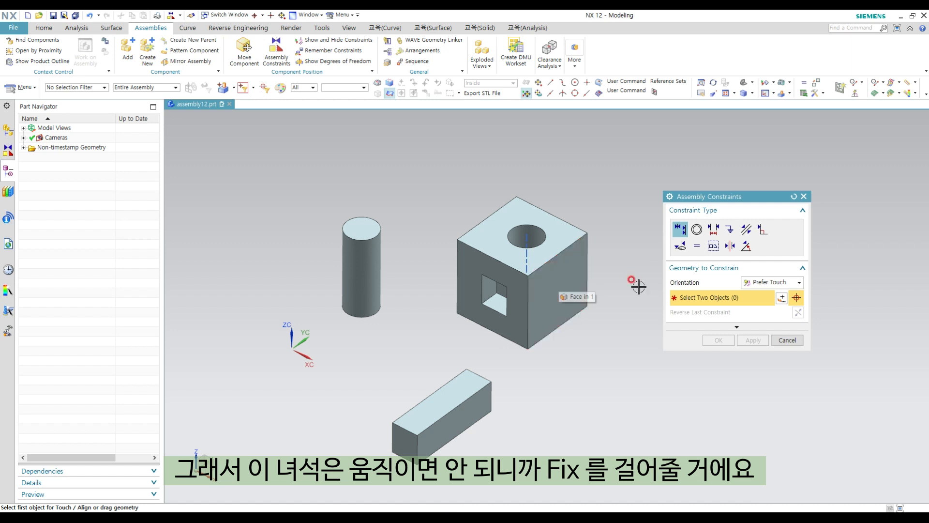
pyautogui.click(730, 229)
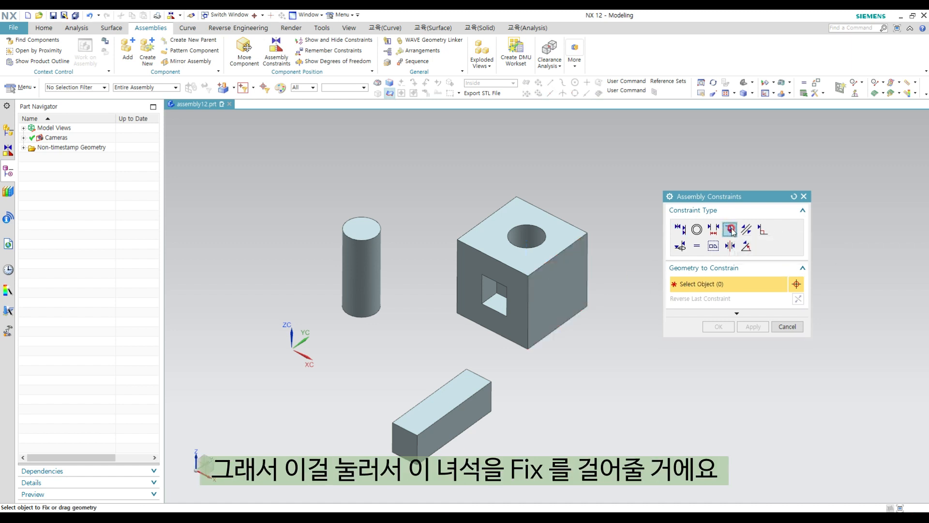
pyautogui.click(564, 270)
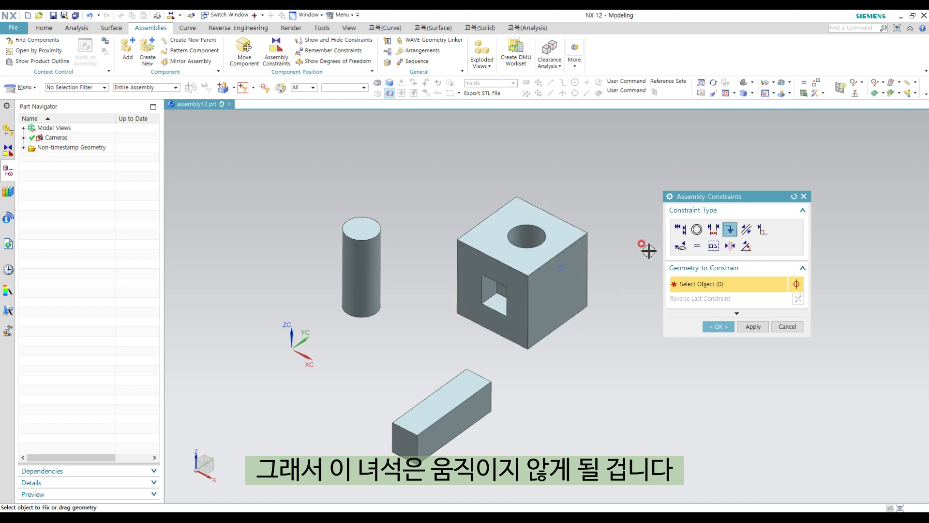
# Step: Add a Touch/Align constraint between the rectangular bar's left side face and the matching inner wall of the cube's square pocket
pyautogui.click(680, 229)
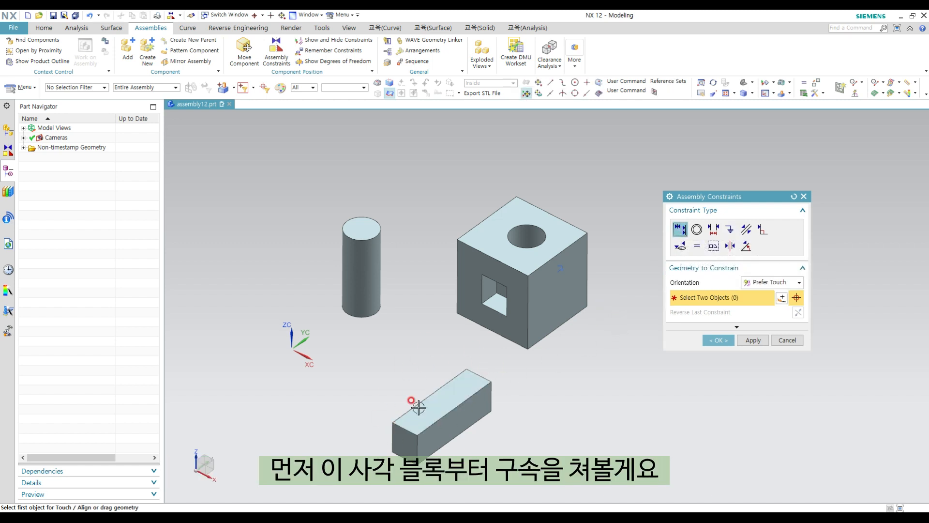
pyautogui.moveTo(494, 365); pyautogui.dragTo(477, 326, button='middle')
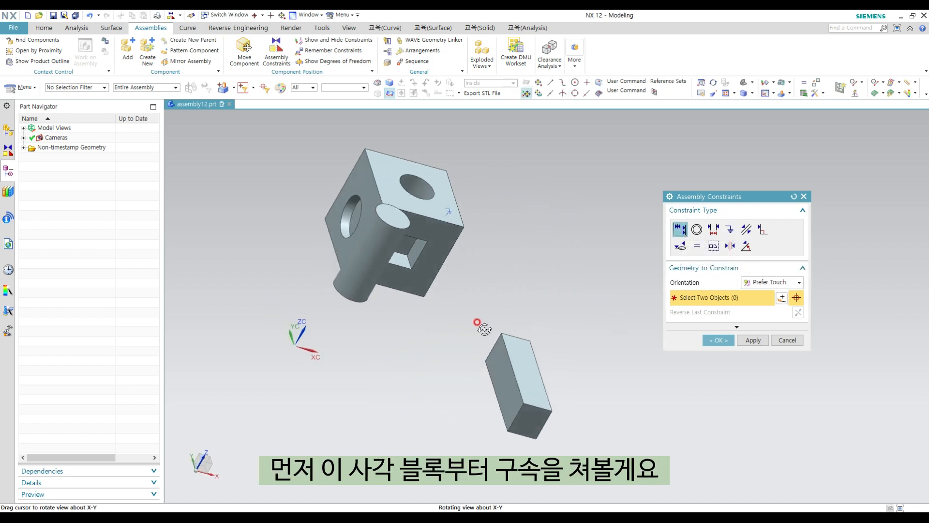
pyautogui.click(498, 359)
pyautogui.moveTo(435, 352); pyautogui.dragTo(470, 293, button='middle')
pyautogui.click(469, 293)
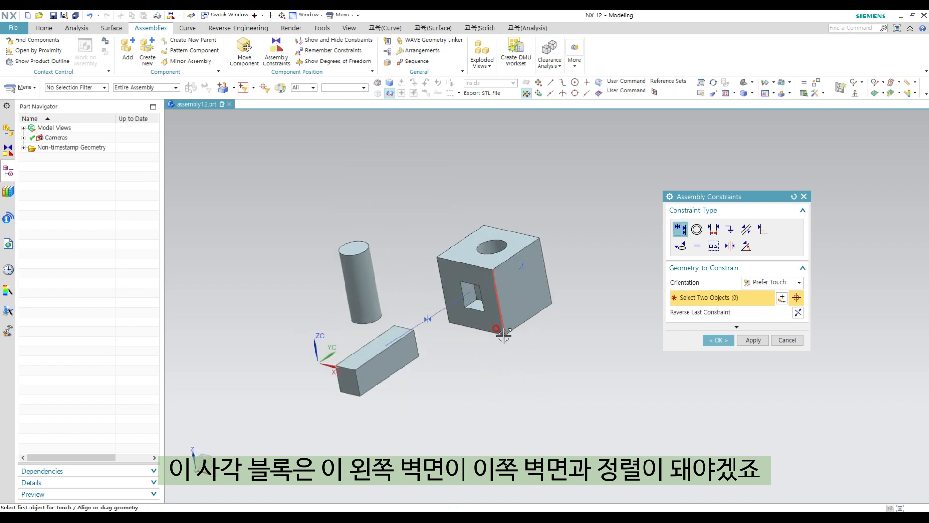
# Step: Constrain the rectangular bar's bottom face to the floor of the cube's square pocket with Touch/Align
pyautogui.moveTo(438, 329); pyautogui.dragTo(438, 296, button='middle')
pyautogui.click(397, 321)
pyautogui.moveTo(415, 338); pyautogui.dragTo(466, 319, button='middle')
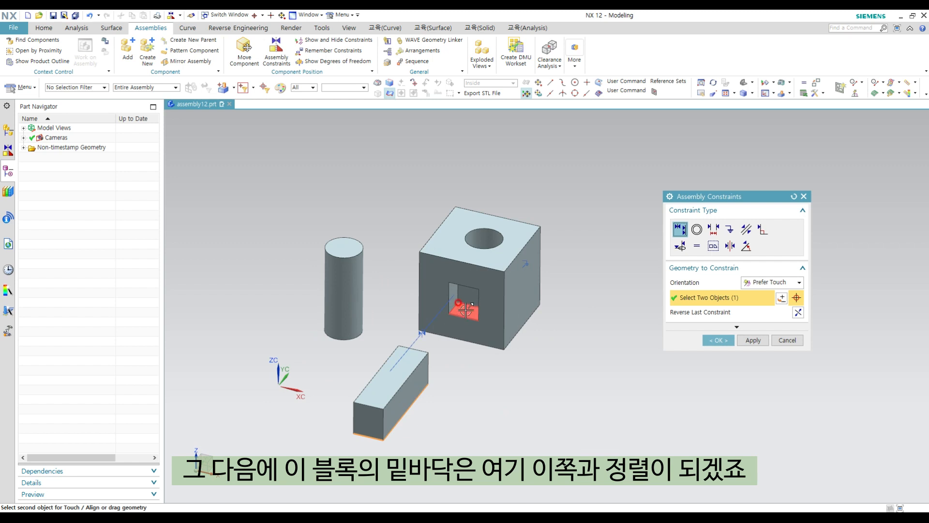
pyautogui.click(471, 312)
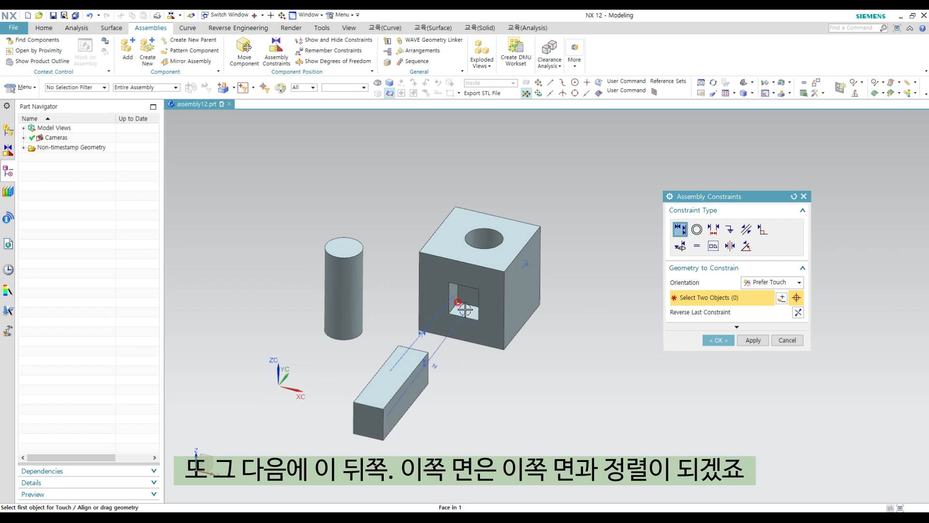
# Step: Constrain the rectangular bar's rear end face to the back face inside the square pocket with Touch/Align
pyautogui.moveTo(490, 347); pyautogui.dragTo(493, 316, button='middle')
pyautogui.click(392, 321)
pyautogui.scroll(-3, 401, 324)
pyautogui.scroll(3, 450, 320)
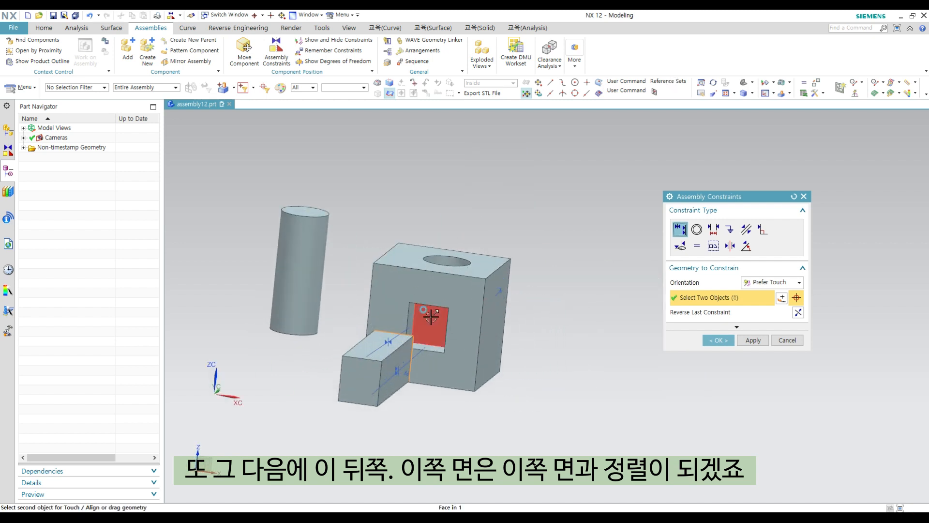
pyautogui.click(431, 318)
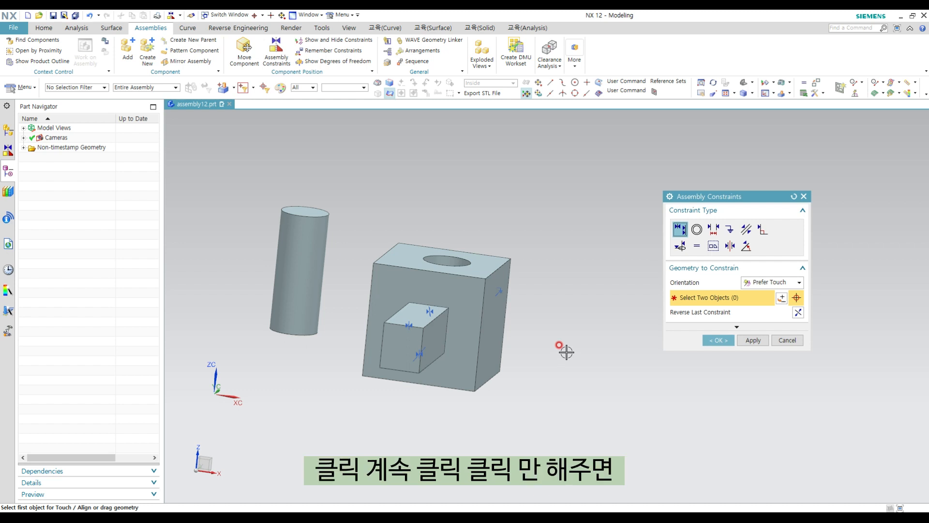
# Step: Accept the bar's constraints and finish the Assembly Constraints command
pyautogui.moveTo(503, 323); pyautogui.dragTo(526, 358, button='middle')
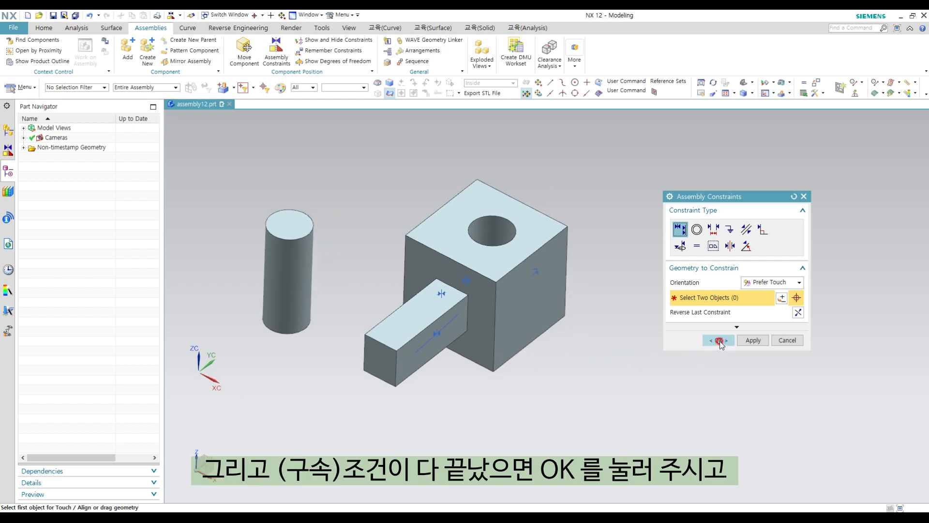
pyautogui.click(719, 340)
pyautogui.keyDown('shift'); pyautogui.moveTo(574, 321); pyautogui.dragTo(606, 354, button='middle'); pyautogui.keyUp('shift')
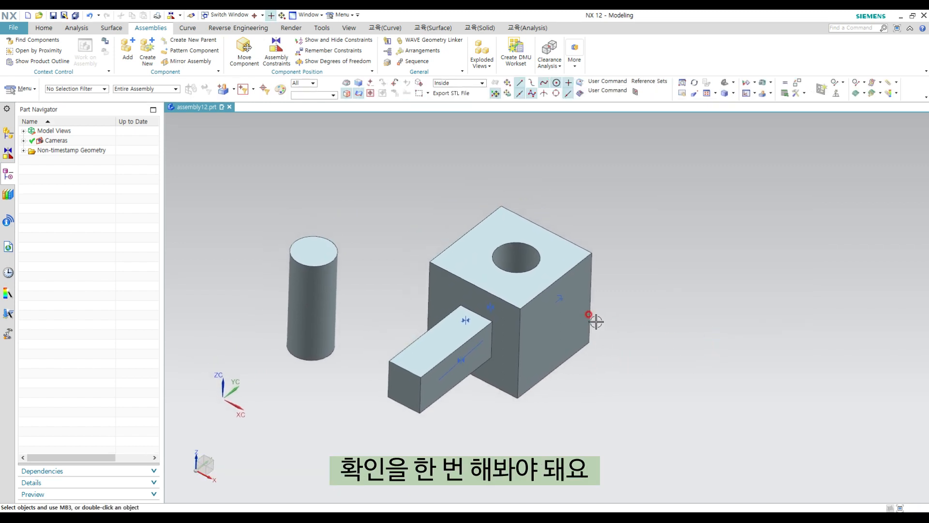
# Step: Check the rectangular bar's remaining freedom with Move Component in Dynamic motion by pulling it along the X and Z axes
pyautogui.click(245, 49)
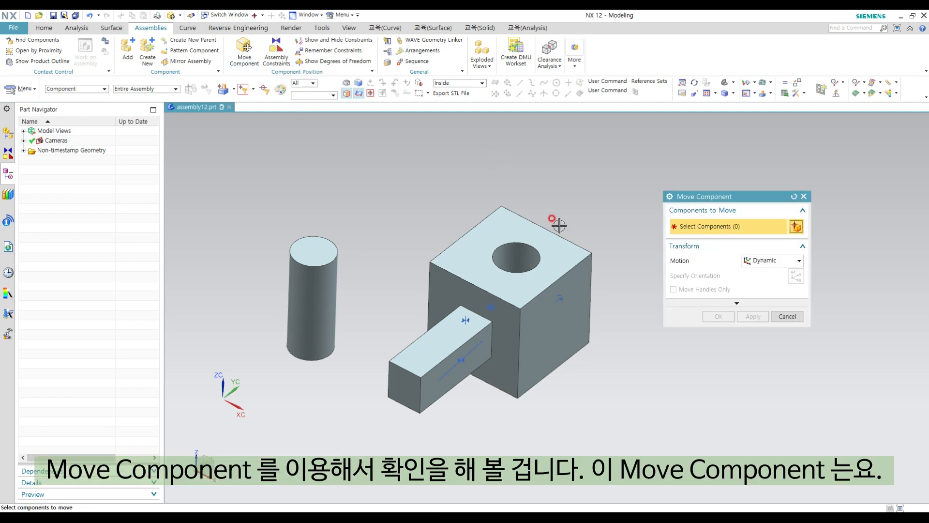
pyautogui.keyDown('shift'); pyautogui.moveTo(597, 232); pyautogui.dragTo(571, 219, button='middle'); pyautogui.keyUp('shift')
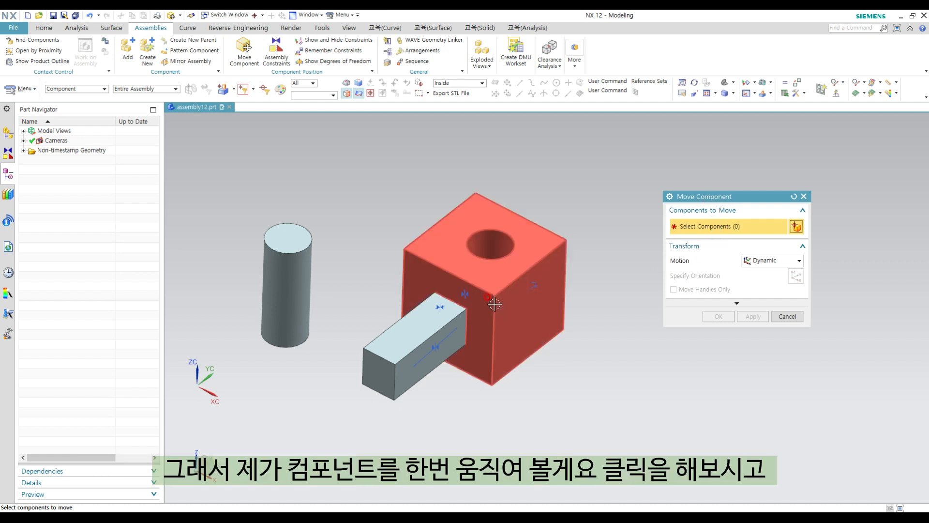
pyautogui.click(426, 322)
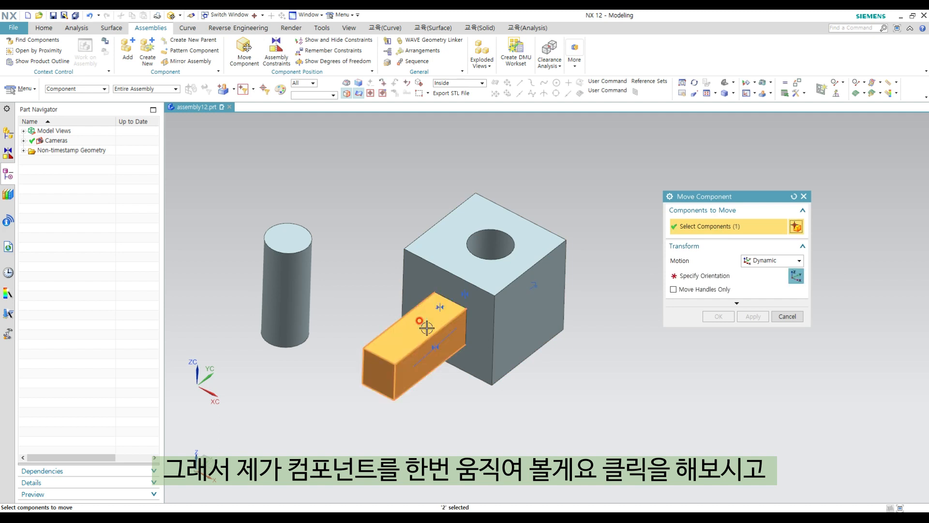
pyautogui.click(709, 275)
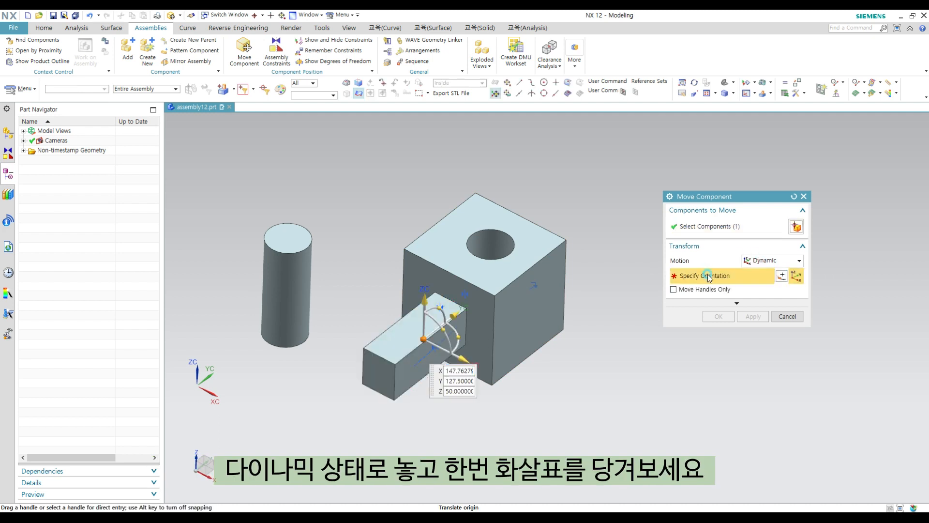
pyautogui.moveTo(463, 356); pyautogui.dragTo(575, 391)
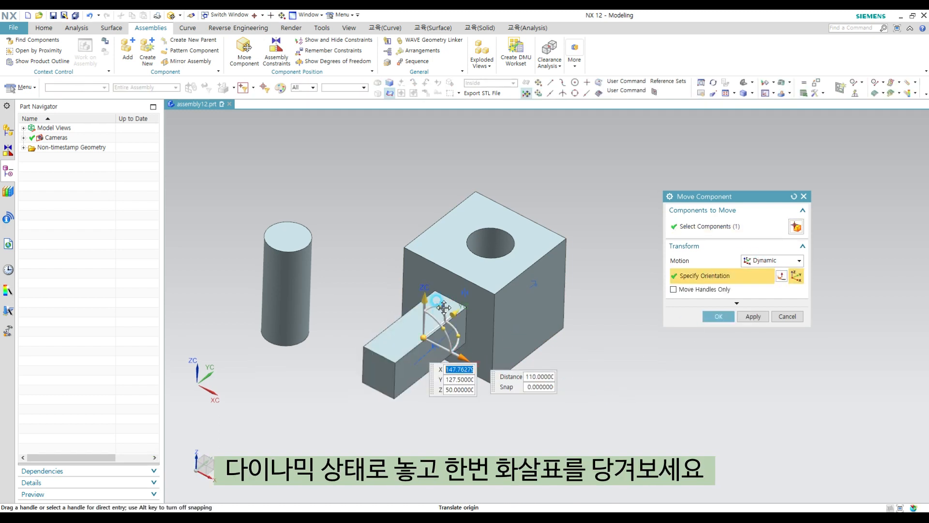
pyautogui.moveTo(424, 299); pyautogui.dragTo(422, 250)
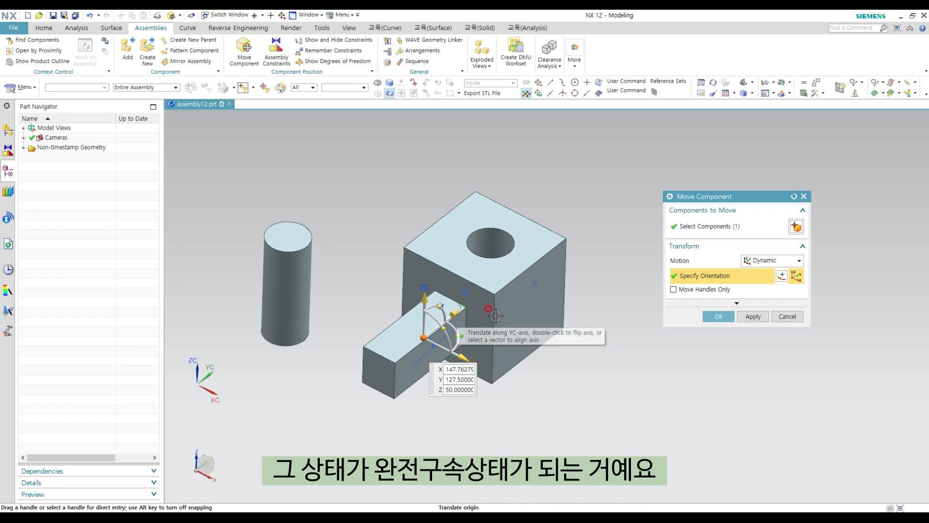
pyautogui.moveTo(493, 314); pyautogui.dragTo(461, 292, button='middle')
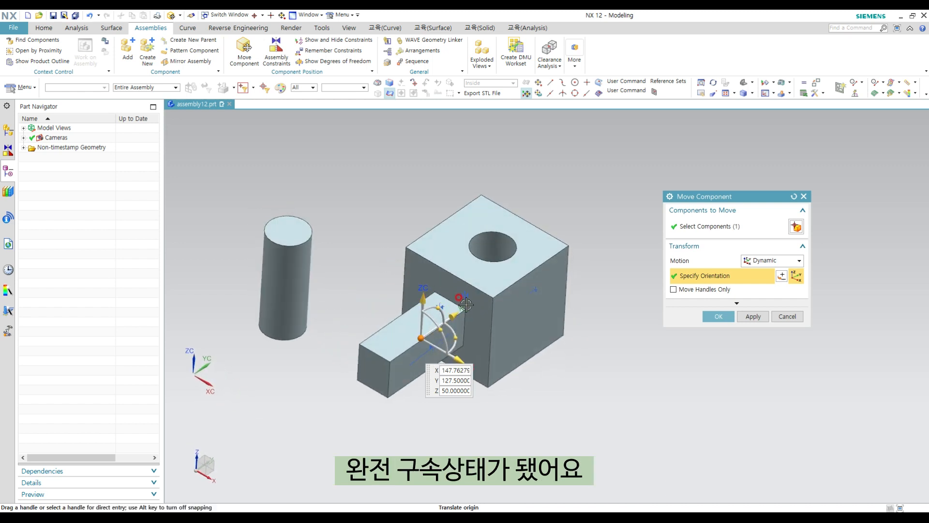
pyautogui.moveTo(465, 304); pyautogui.dragTo(444, 333, button='middle')
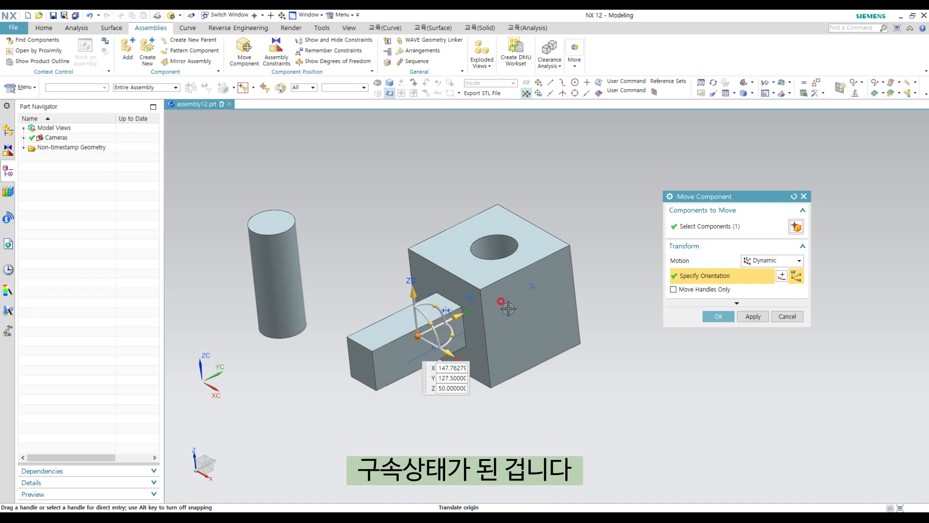
pyautogui.keyDown('shift'); pyautogui.moveTo(484, 313); pyautogui.dragTo(364, 240, button='middle'); pyautogui.keyUp('shift')
pyautogui.click(717, 316)
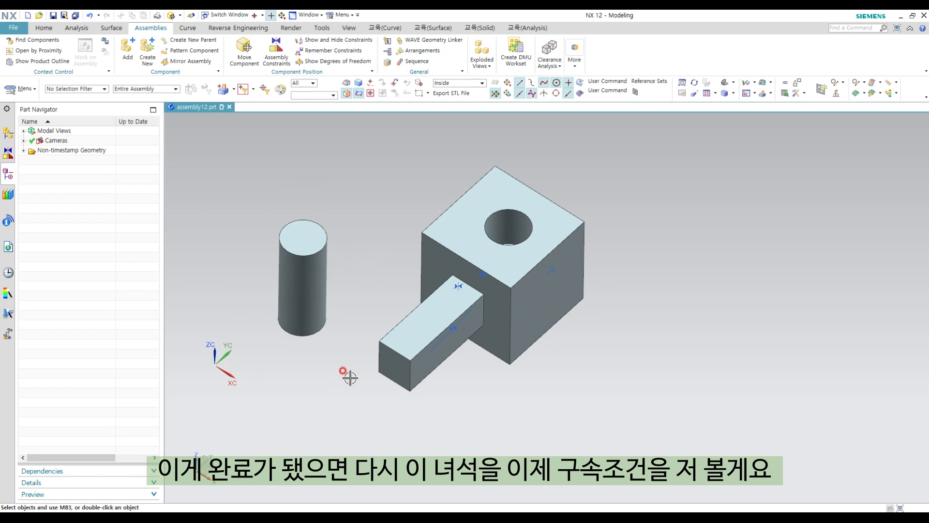
# Step: Align the cylinder's centerline with the centerline of the cube's round hole using a Touch/Align constraint
pyautogui.click(277, 50)
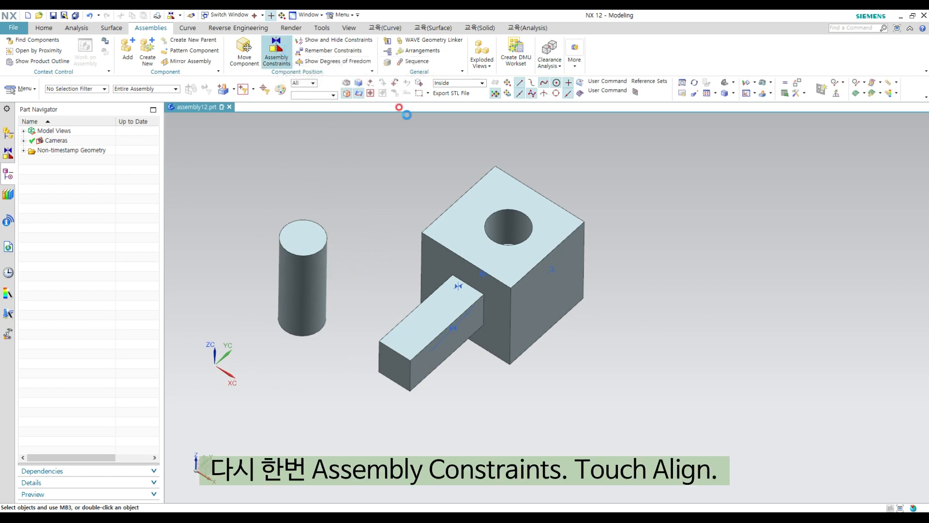
pyautogui.click(687, 231)
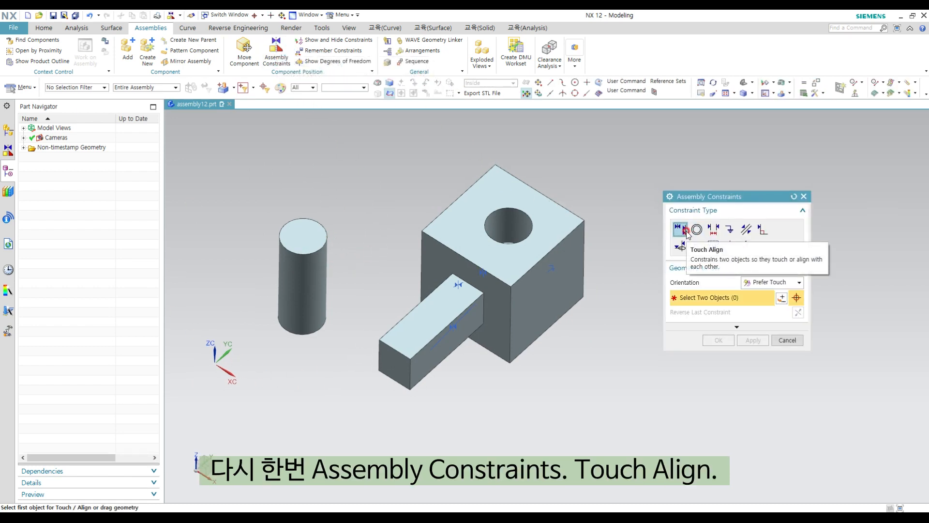
pyautogui.keyDown('shift'); pyautogui.moveTo(402, 238); pyautogui.dragTo(440, 239, button='middle'); pyautogui.keyUp('shift')
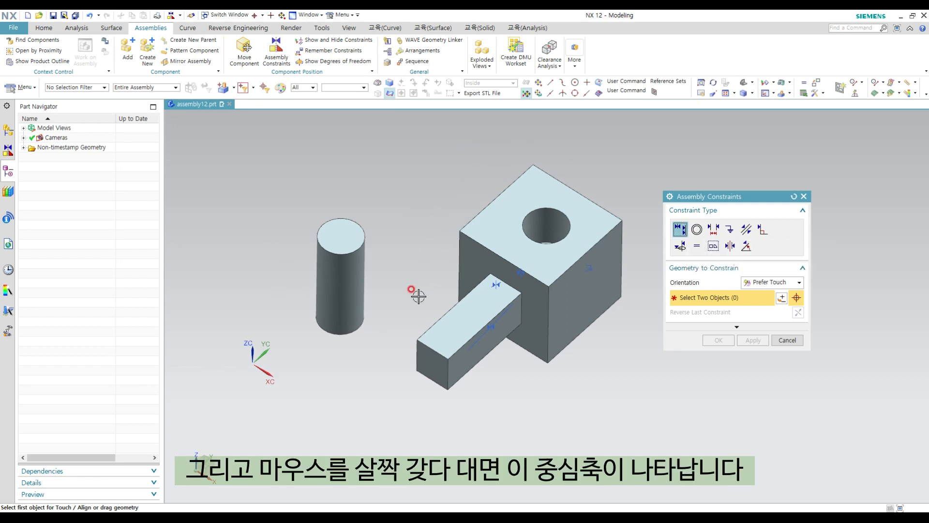
pyautogui.moveTo(364, 289)
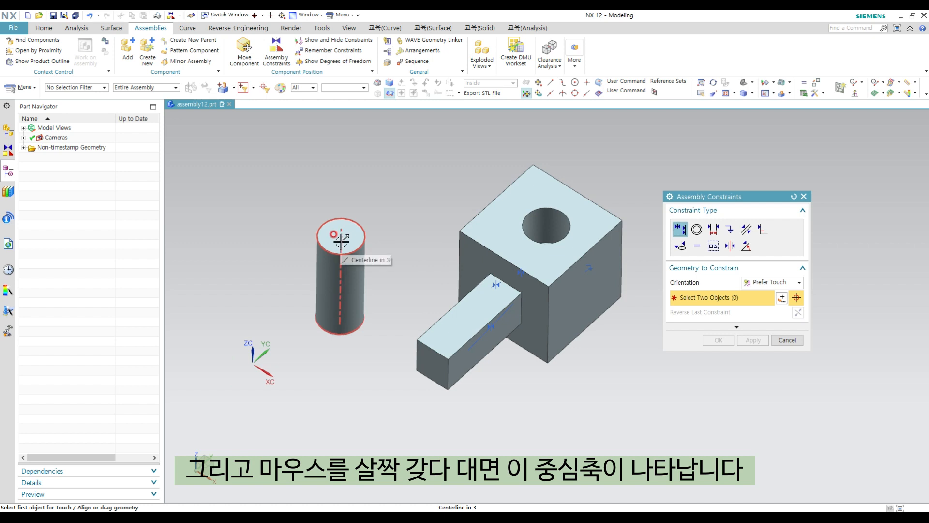
pyautogui.moveTo(406, 286); pyautogui.dragTo(393, 284, button='middle')
pyautogui.click(343, 270)
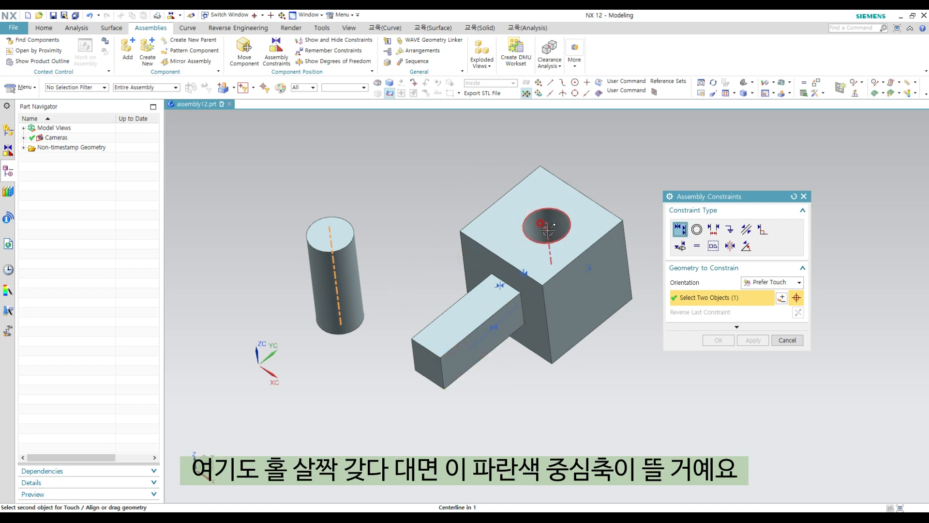
pyautogui.keyDown('shift'); pyautogui.moveTo(512, 273); pyautogui.dragTo(472, 274, button='middle'); pyautogui.keyUp('shift')
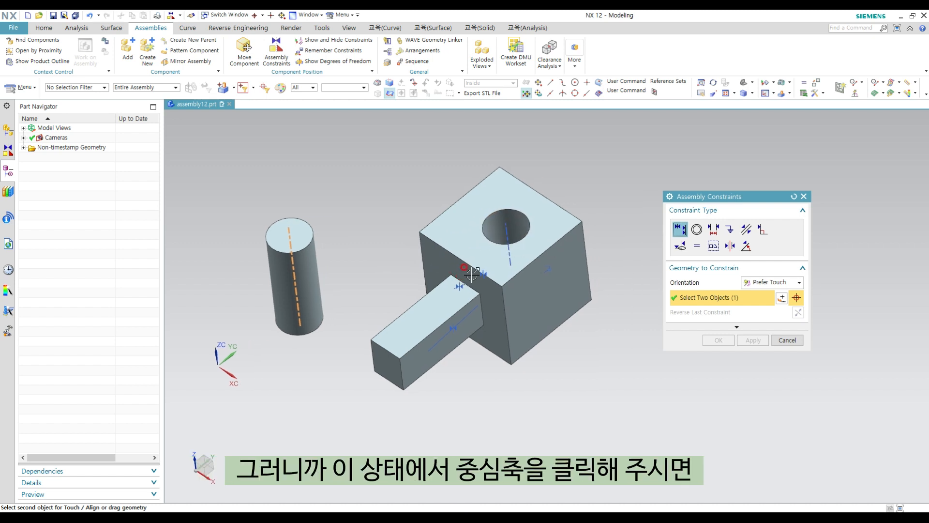
pyautogui.click(513, 234)
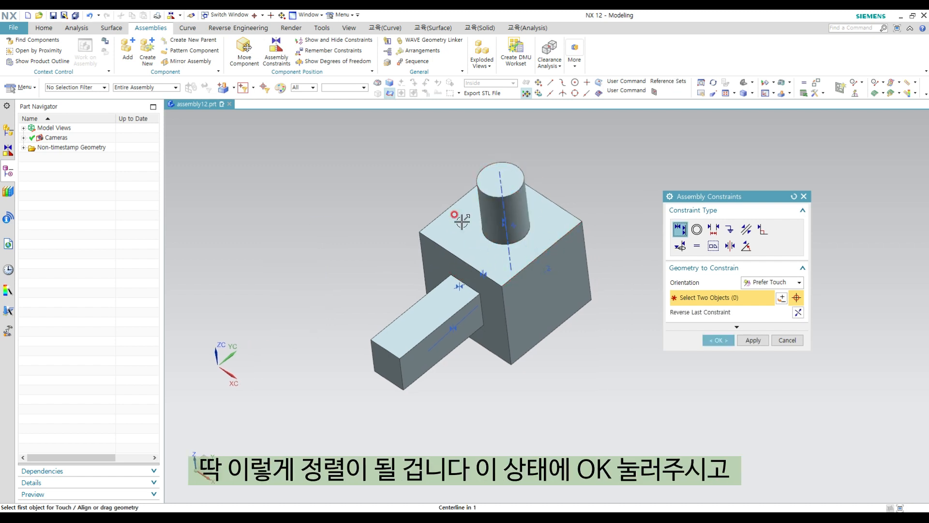
pyautogui.keyDown('shift'); pyautogui.moveTo(542, 234); pyautogui.dragTo(512, 256, button='middle'); pyautogui.keyUp('shift')
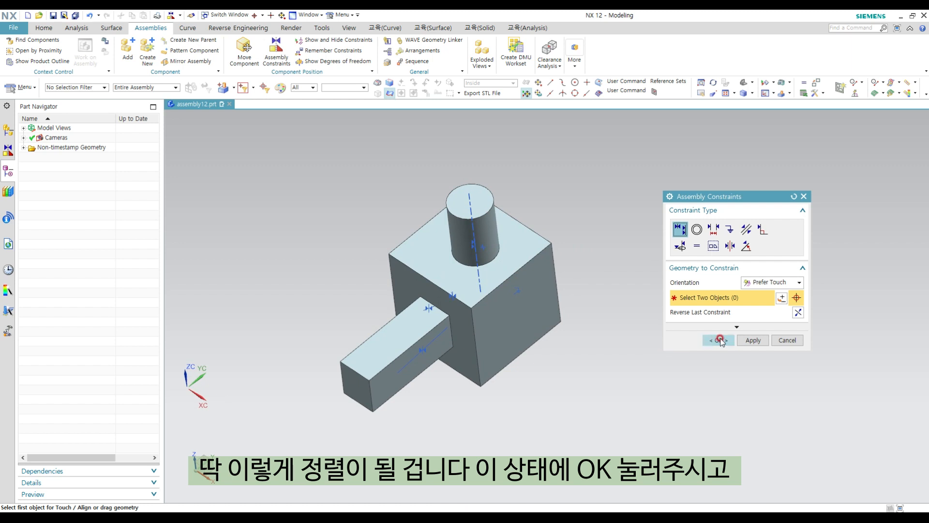
pyautogui.click(718, 340)
# Step: Use Move Component in Dynamic motion to rotate the cylinder about its axis and raise it along Z clear of the cube
pyautogui.keyDown('shift'); pyautogui.moveTo(601, 307); pyautogui.dragTo(614, 319, button='middle'); pyautogui.keyUp('shift')
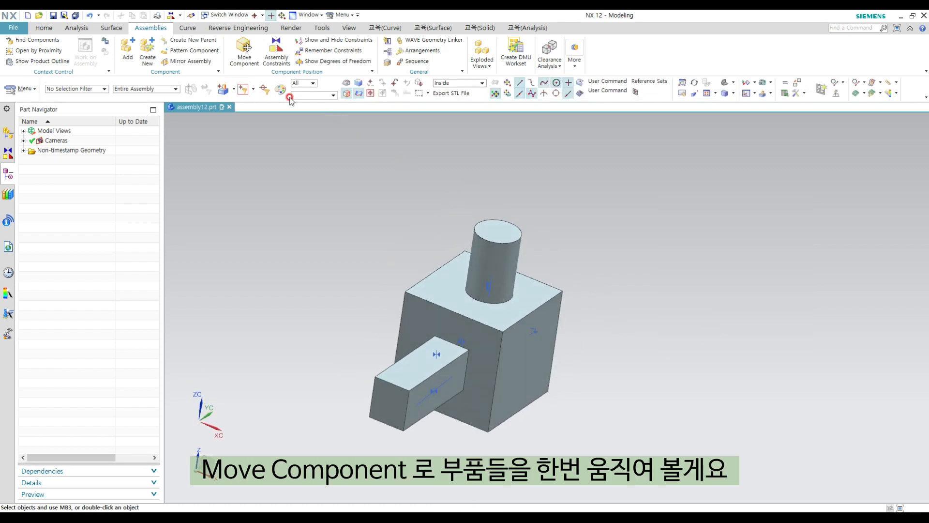
pyautogui.click(245, 50)
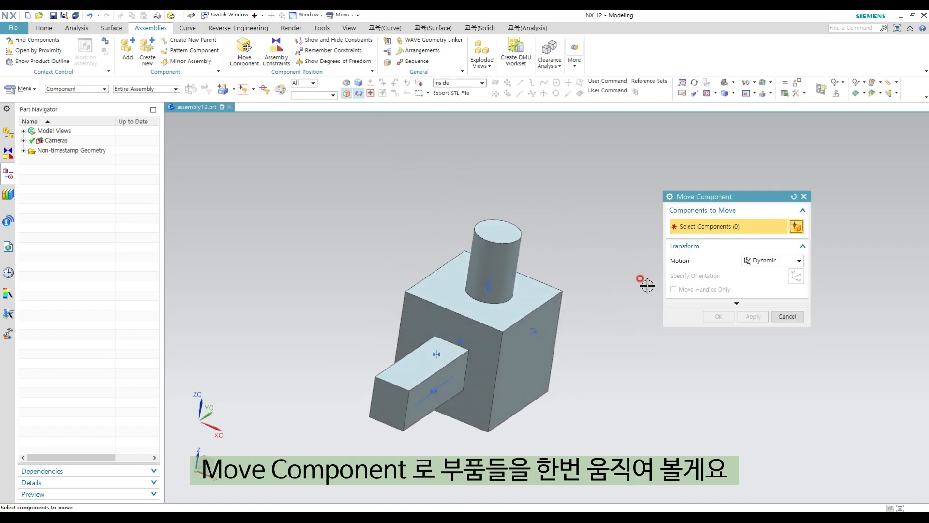
pyautogui.click(512, 252)
pyautogui.moveTo(560, 246); pyautogui.dragTo(552, 246, button='middle')
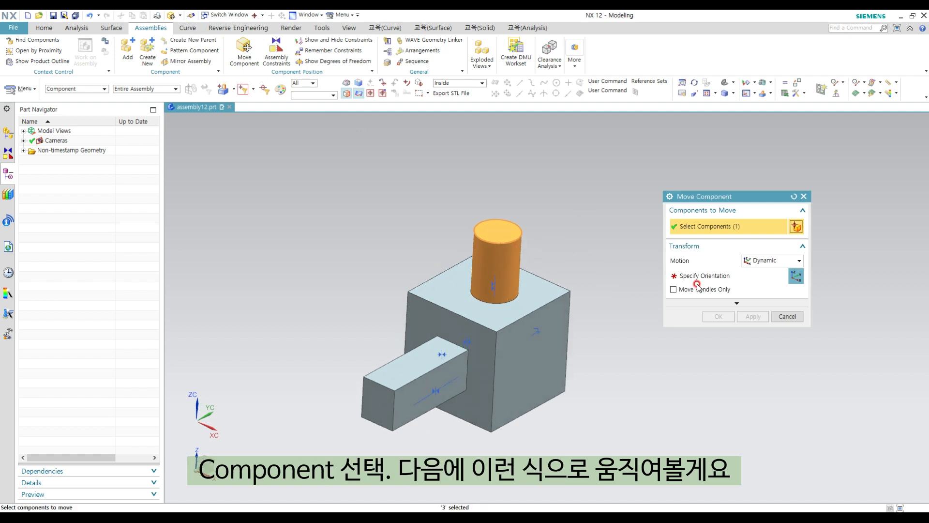
pyautogui.click(697, 281)
pyautogui.moveTo(530, 266)
pyautogui.mouseDown()
pyautogui.moveTo(556, 248)
pyautogui.moveTo(536, 264)
pyautogui.mouseUp()
pyautogui.moveTo(537, 300)
pyautogui.mouseDown()
pyautogui.moveTo(565, 335)
pyautogui.moveTo(614, 348)
pyautogui.moveTo(539, 301)
pyautogui.moveTo(475, 300)
pyautogui.moveTo(573, 283)
pyautogui.moveTo(467, 324)
pyautogui.moveTo(571, 270)
pyautogui.moveTo(581, 291)
pyautogui.moveTo(530, 305)
pyautogui.mouseUp()
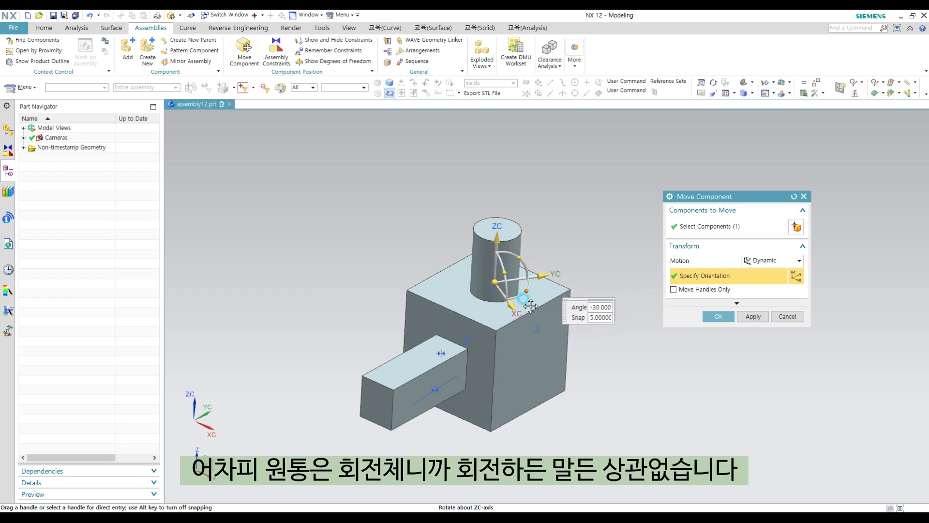
pyautogui.moveTo(519, 258); pyautogui.dragTo(558, 298)
pyautogui.moveTo(528, 242); pyautogui.dragTo(582, 317)
pyautogui.moveTo(484, 235); pyautogui.dragTo(476, 124)
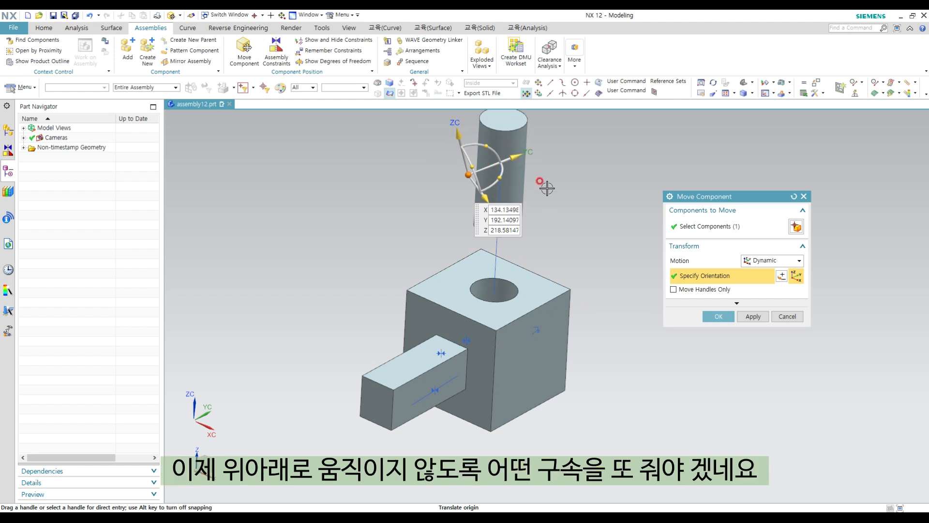
pyautogui.click(719, 316)
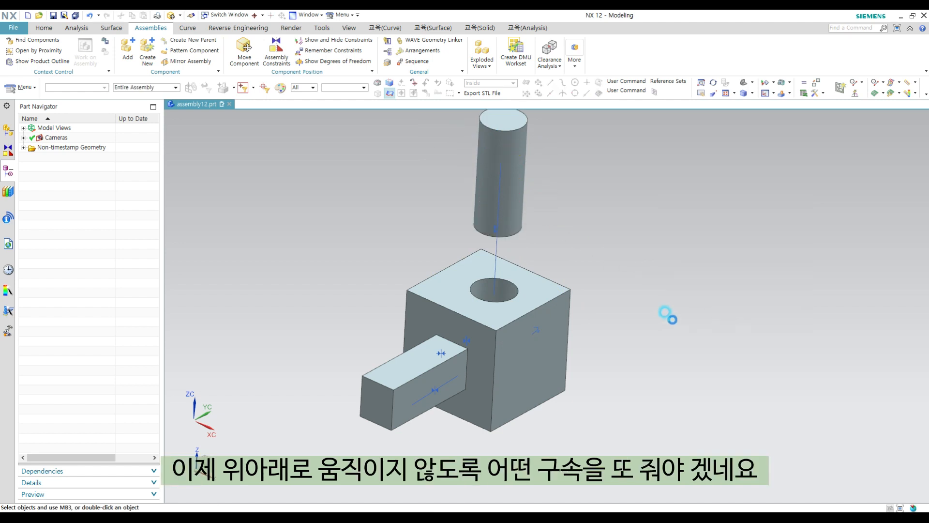
# Step: Constrain the cylinder's bottom face to the floor of the cube's round hole with Touch/Align
pyautogui.moveTo(667, 315); pyautogui.dragTo(567, 212, button='middle')
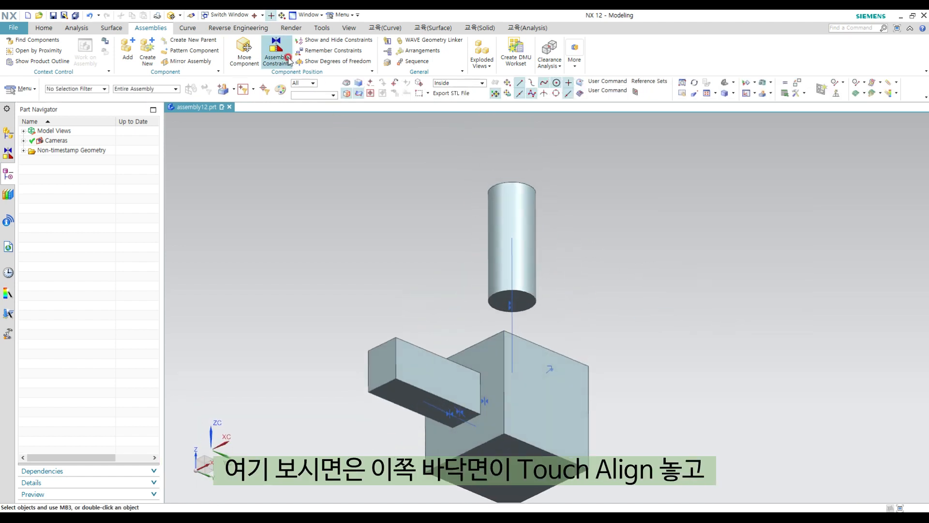
pyautogui.click(276, 51)
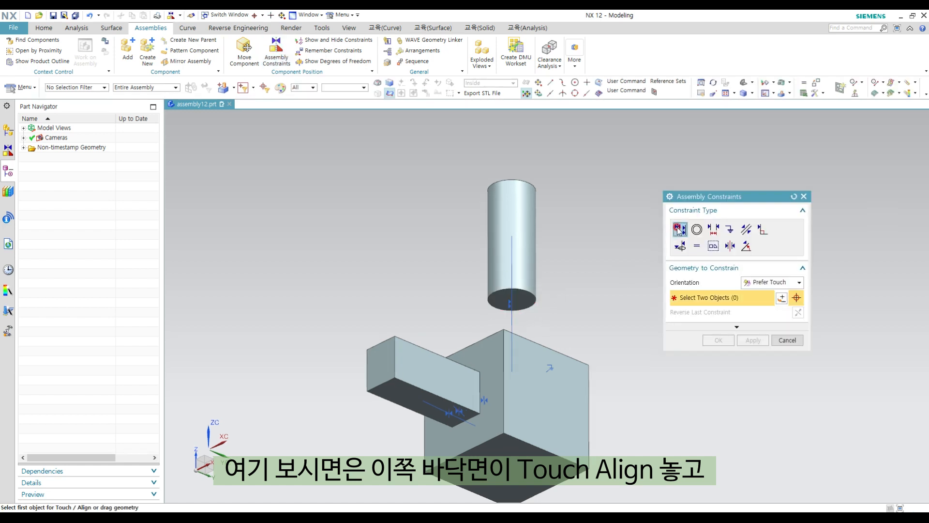
pyautogui.click(537, 294)
pyautogui.moveTo(537, 294); pyautogui.dragTo(493, 320, button='middle')
pyautogui.scroll(4, 493, 319)
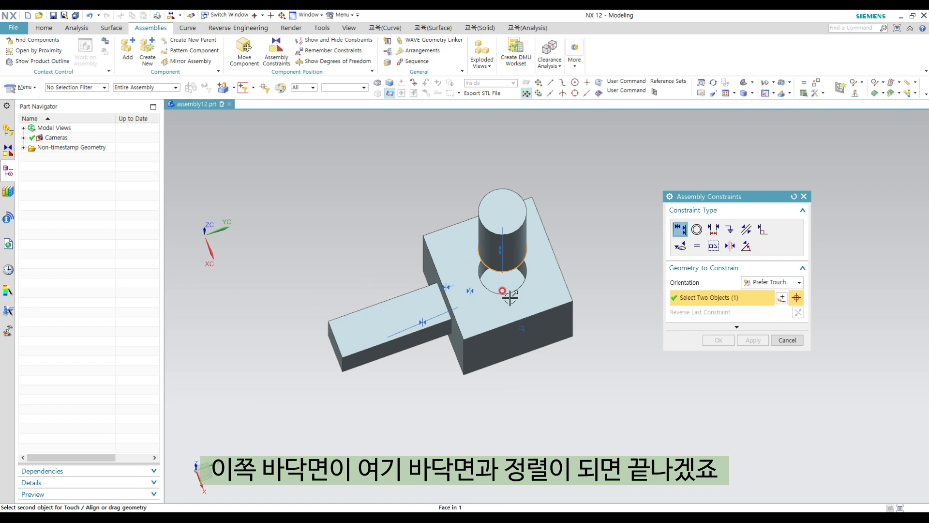
pyautogui.click(505, 271)
pyautogui.click(718, 340)
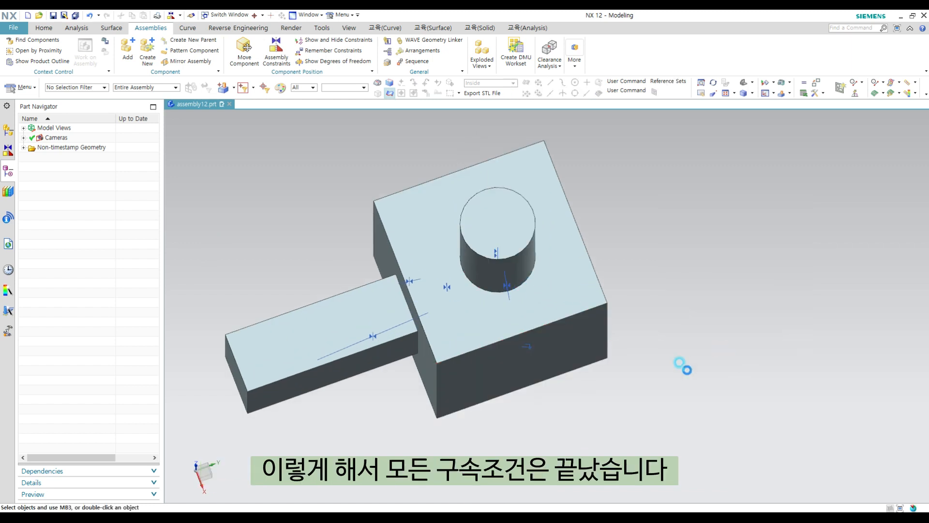
# Step: Show the list of constraints applied to the assembly
pyautogui.scroll(-2, 602, 317)
pyautogui.moveTo(602, 317); pyautogui.dragTo(575, 336, button='middle')
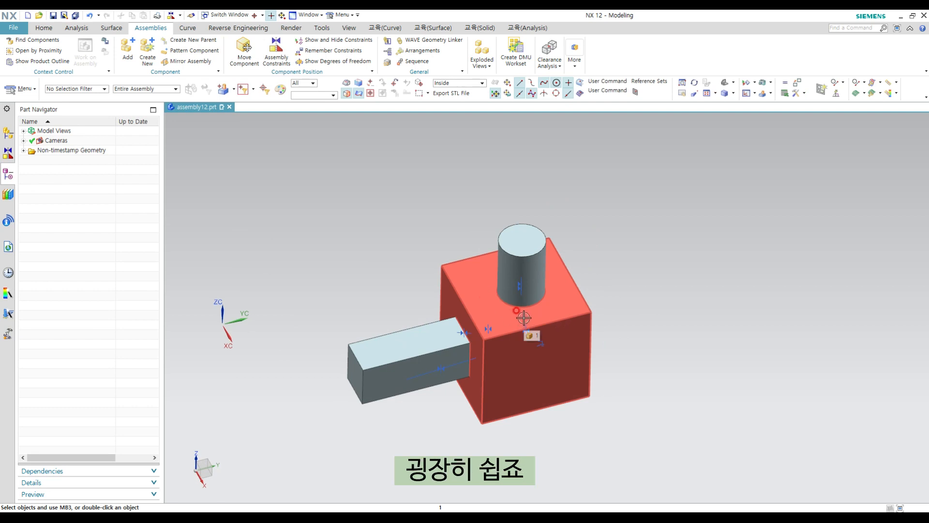
pyautogui.keyDown('shift'); pyautogui.moveTo(328, 287); pyautogui.dragTo(338, 285, button='middle'); pyautogui.keyUp('shift')
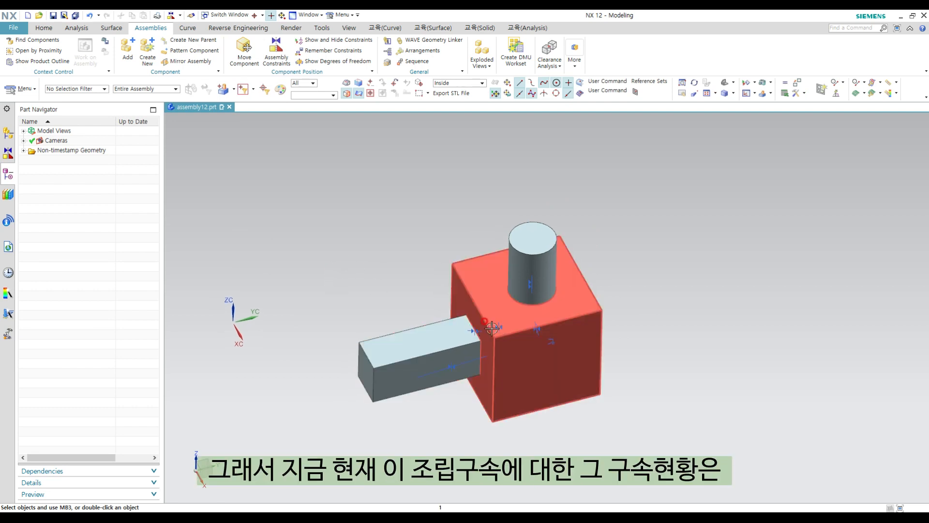
pyautogui.click(8, 154)
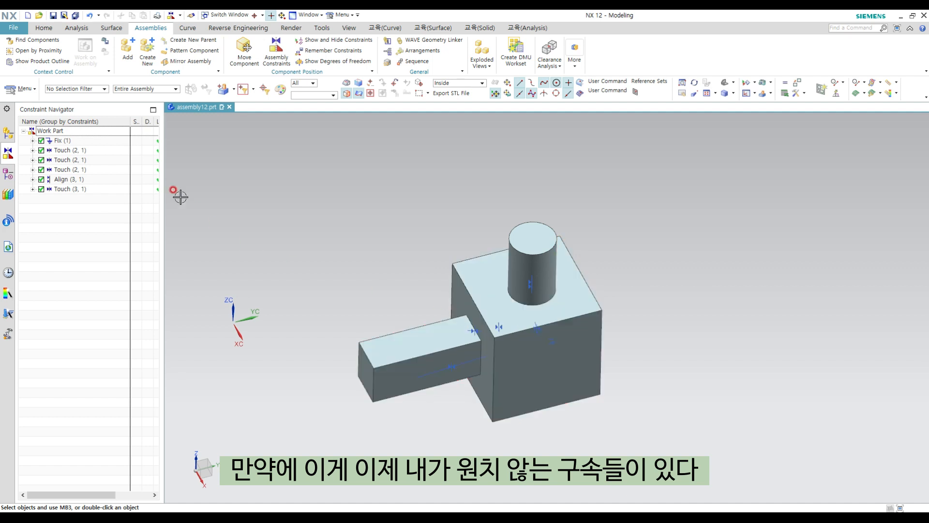
# Step: Delete all Touch and Align constraints of the bar and cylinder, leaving out the Fix constraint, and undo the deletion
pyautogui.click(73, 150)
pyautogui.keyDown('shift'); pyautogui.click(75, 188); pyautogui.keyUp('shift')
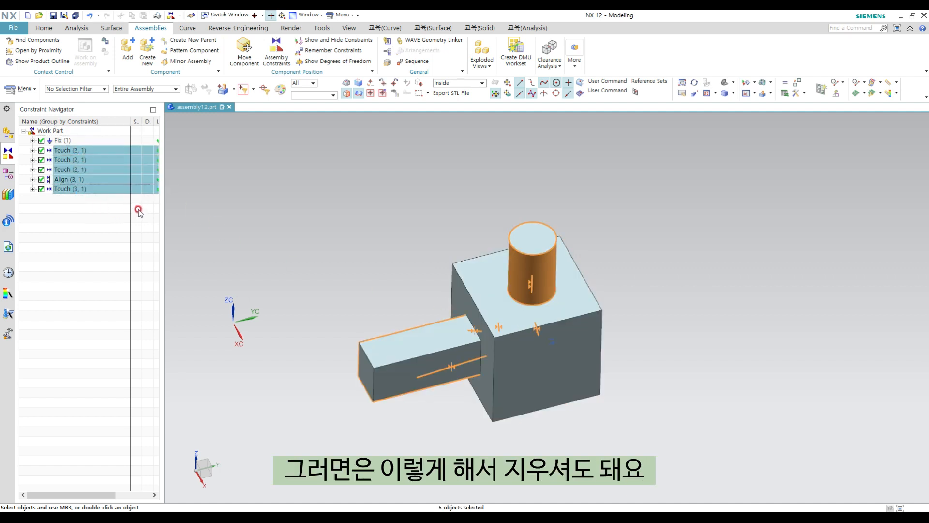
pyautogui.press('Delete')
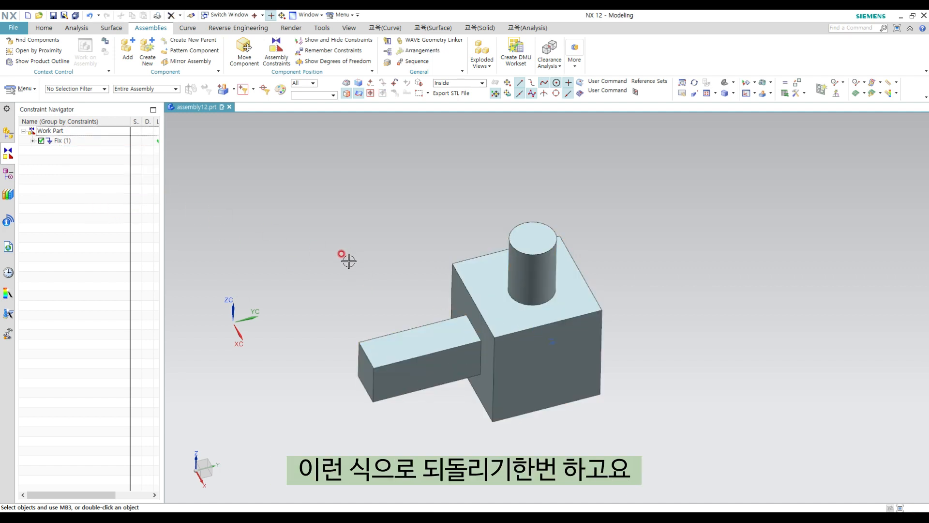
pyautogui.hotkey('ctrl', 'z')
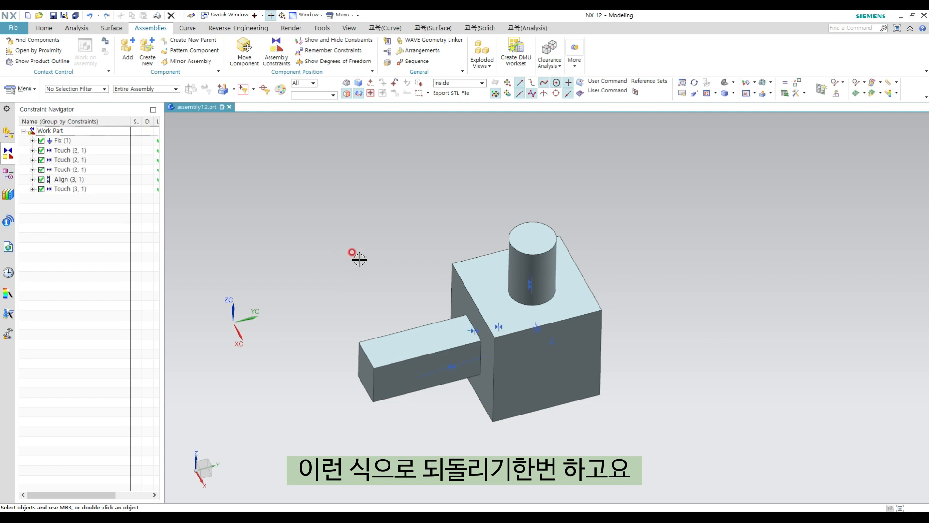
# Step: Examine the assembly's component list, highlighting the cylinder, bar and cube in turn to see which part each entry represents
pyautogui.click(8, 132)
pyautogui.click(60, 159)
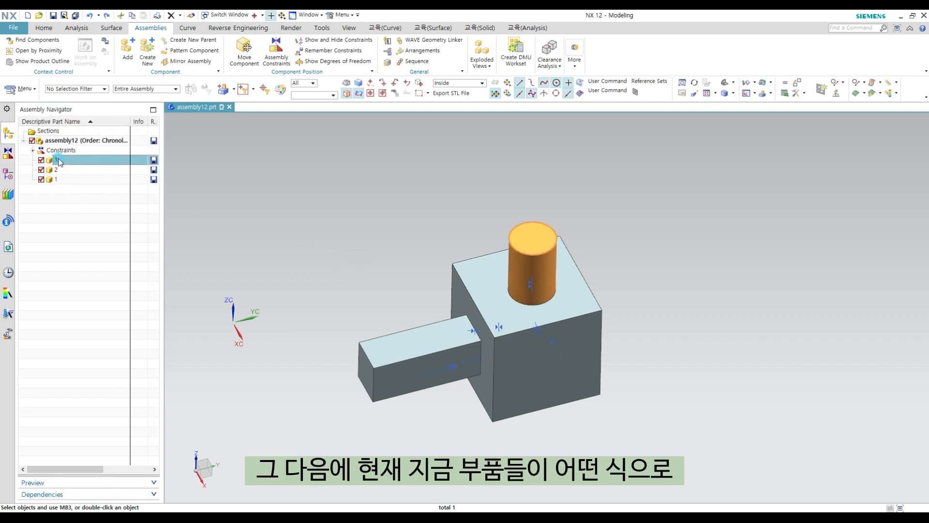
pyautogui.click(58, 170)
pyautogui.click(58, 179)
pyautogui.click(63, 170)
pyautogui.click(66, 160)
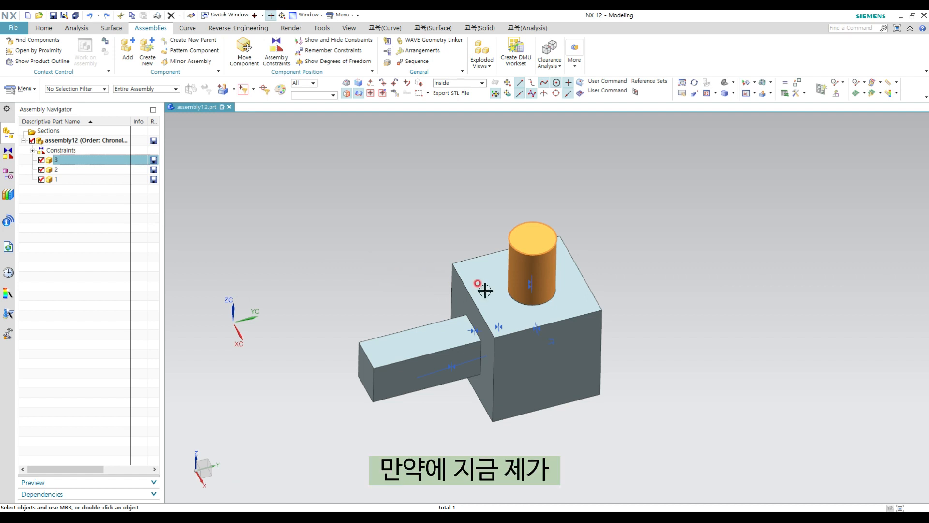
pyautogui.press('Escape')
pyautogui.keyDown('shift'); pyautogui.moveTo(536, 294); pyautogui.dragTo(516, 269, button='middle'); pyautogui.keyUp('shift')
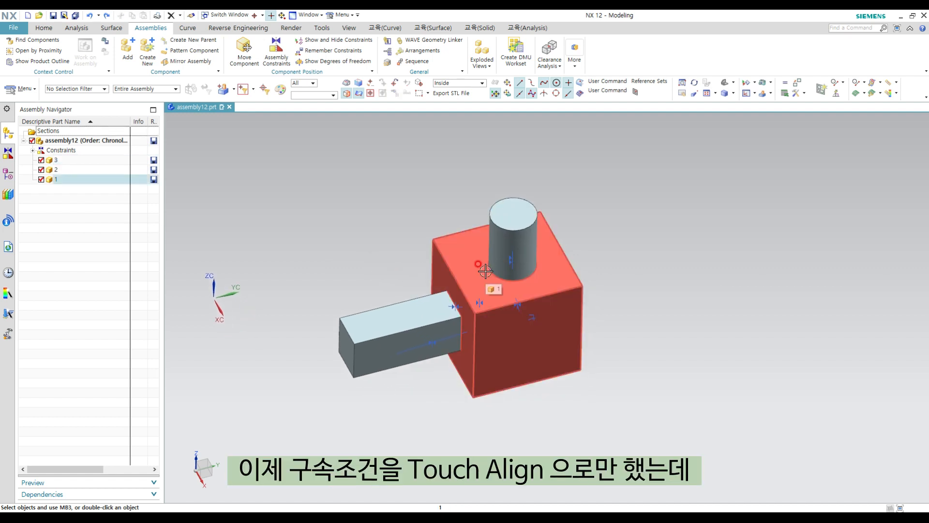
pyautogui.keyDown('shift'); pyautogui.moveTo(501, 307); pyautogui.dragTo(513, 307, button='middle'); pyautogui.keyUp('shift')
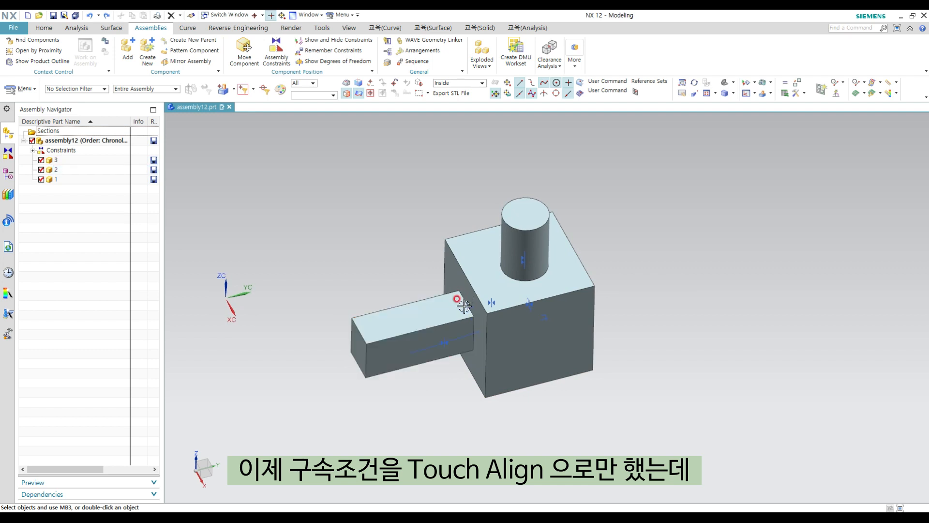
# Step: Delete all Touch and Align constraints of the bar and cylinder, keeping only the cube's Fix constraint
pyautogui.click(8, 172)
pyautogui.click(8, 153)
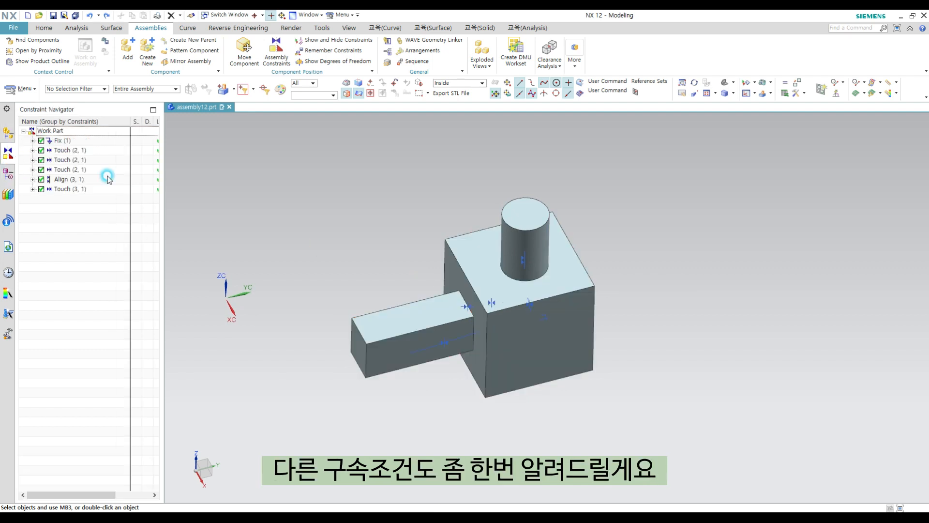
pyautogui.click(70, 150)
pyautogui.keyDown('shift'); pyautogui.click(73, 188); pyautogui.keyUp('shift')
pyautogui.press('Delete')
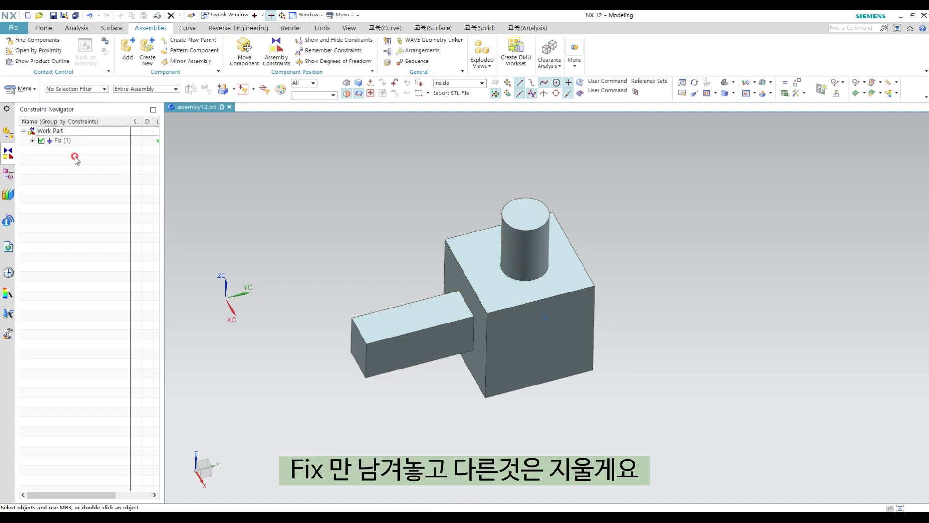
# Step: Use Move Component in Dynamic motion to pull the bar out of the cube's rectangular hole and tilt it at an angle
pyautogui.click(245, 48)
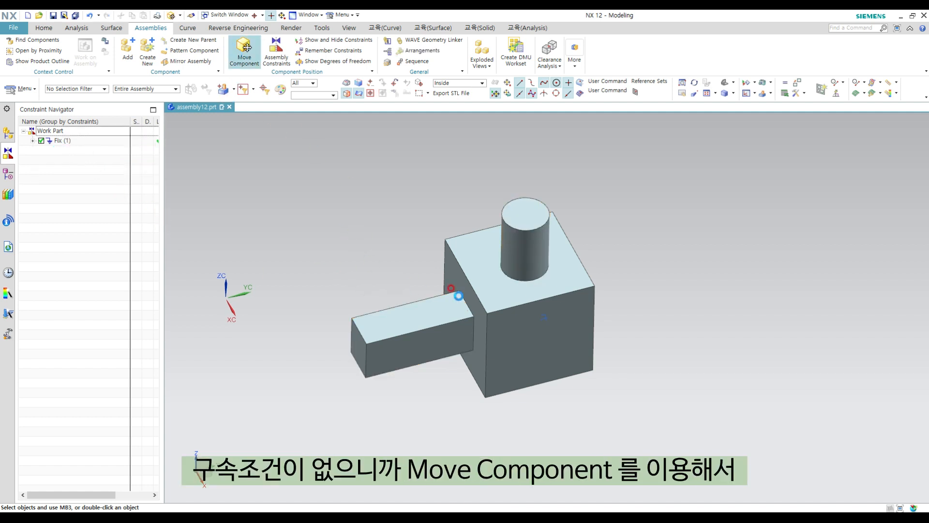
pyautogui.click(424, 312)
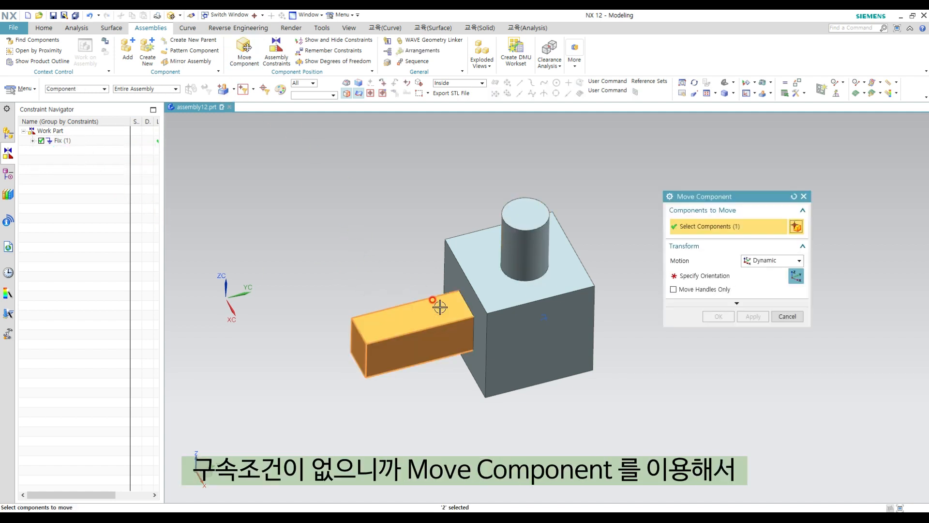
pyautogui.click(721, 277)
pyautogui.moveTo(472, 317); pyautogui.dragTo(312, 332)
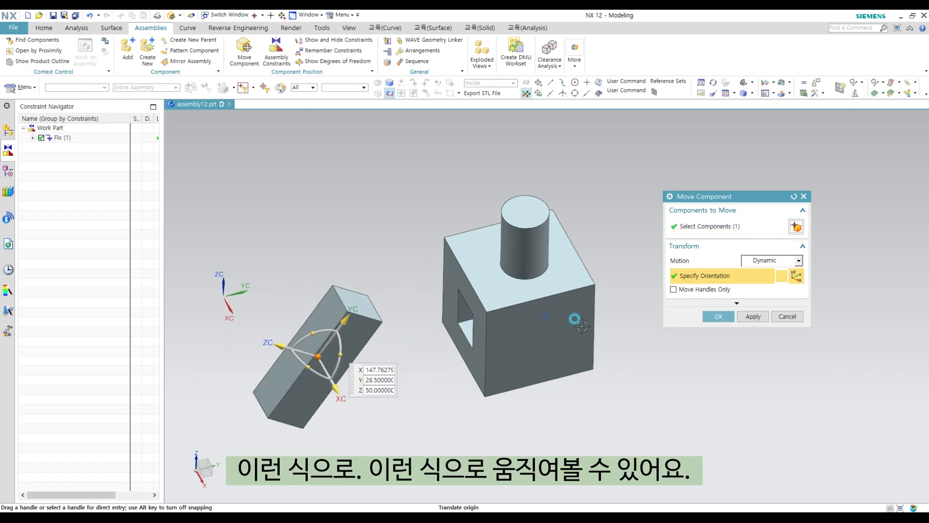
pyautogui.click(718, 317)
# Step: Add a Parallel assembly constraint between the cube's face with the rectangular hole and the bar's long side face
pyautogui.moveTo(484, 314); pyautogui.dragTo(424, 225, button='middle')
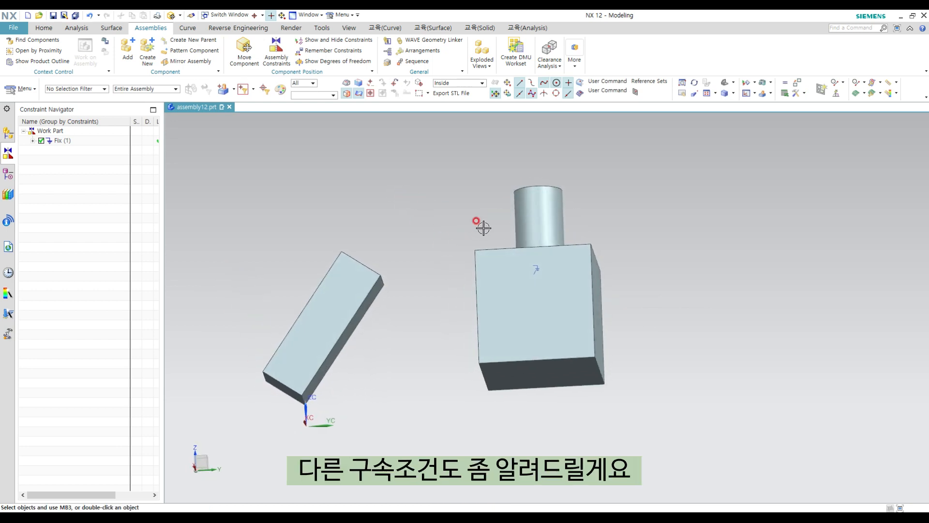
pyautogui.moveTo(483, 228); pyautogui.dragTo(442, 197, button='middle')
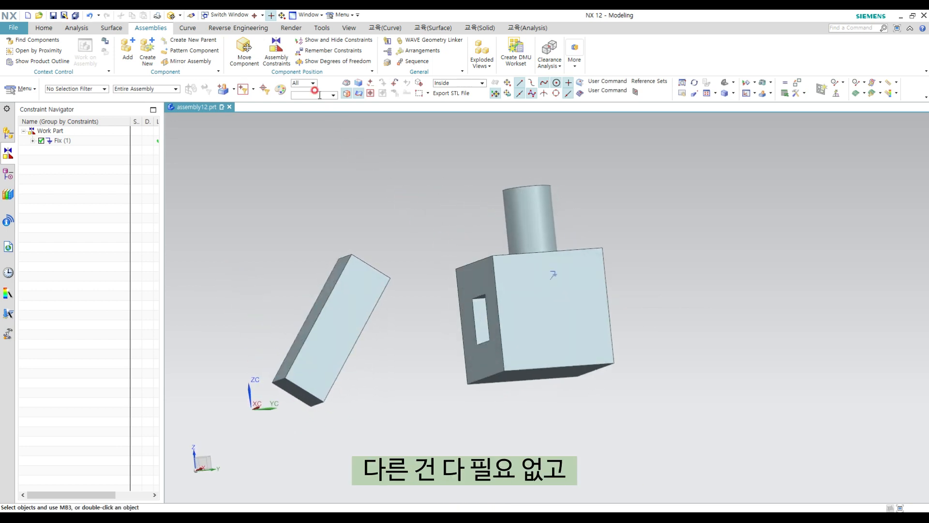
pyautogui.click(276, 50)
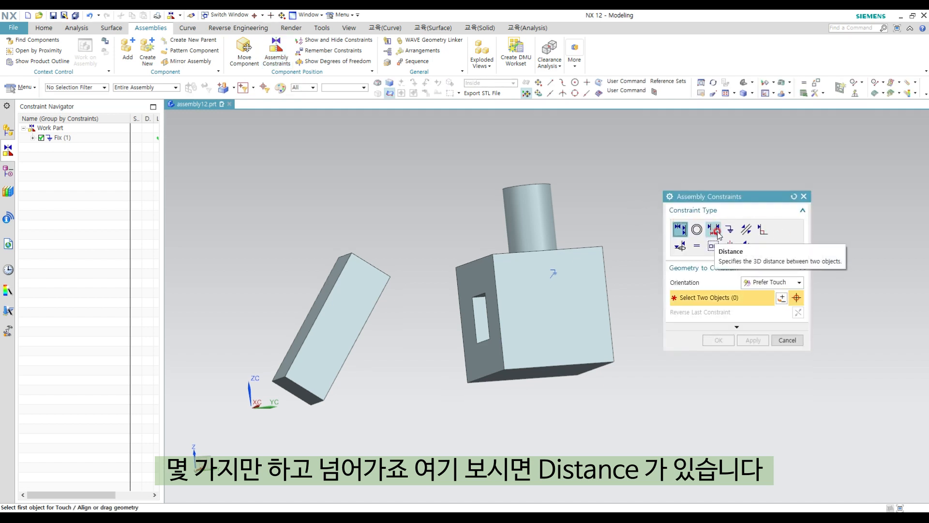
pyautogui.moveTo(587, 238); pyautogui.dragTo(533, 235, button='middle')
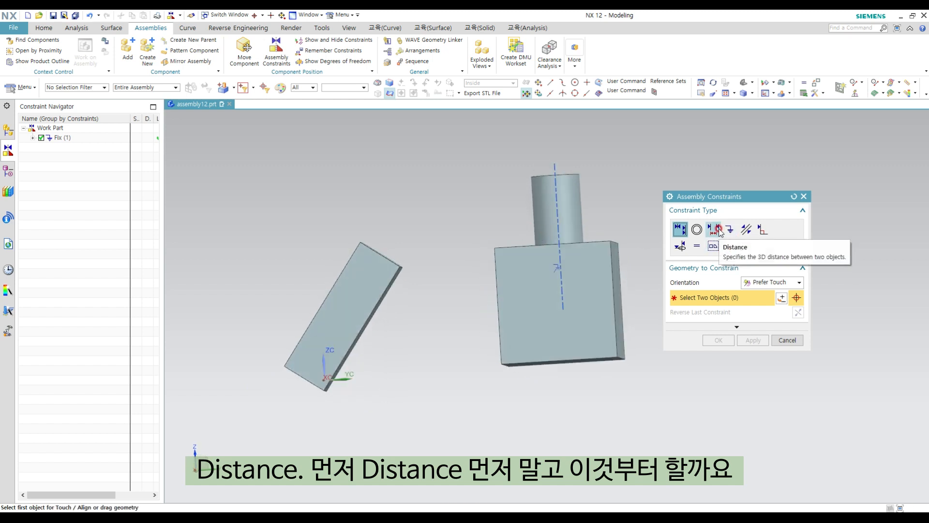
pyautogui.click(747, 230)
pyautogui.moveTo(476, 240); pyautogui.dragTo(367, 308, button='middle')
pyautogui.click(494, 257)
pyautogui.click(398, 282)
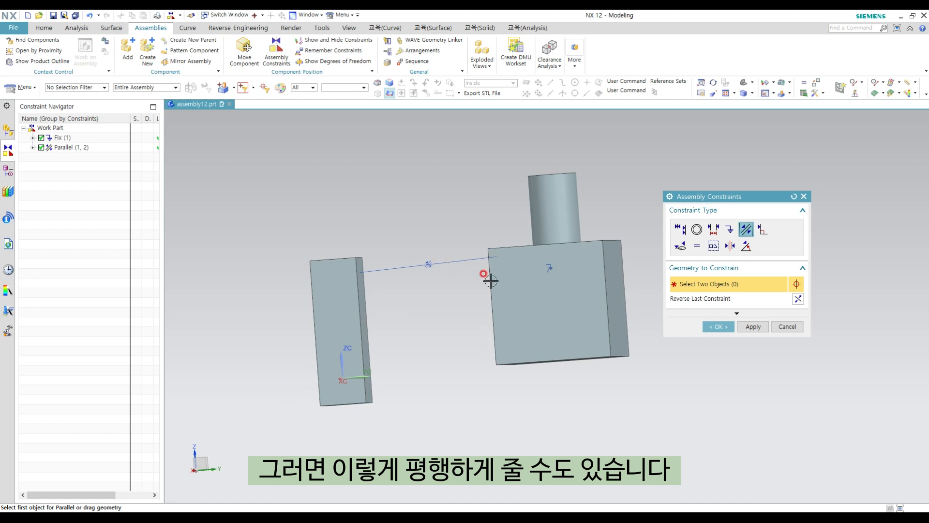
# Step: Add a Distance constraint of 20 mm between the bar's side face and the cube's face with the rectangular hole
pyautogui.keyDown('shift'); pyautogui.moveTo(490, 281); pyautogui.dragTo(501, 259, button='middle'); pyautogui.keyUp('shift')
pyautogui.keyDown('shift'); pyautogui.moveTo(422, 258); pyautogui.dragTo(414, 257, button='middle'); pyautogui.keyUp('shift')
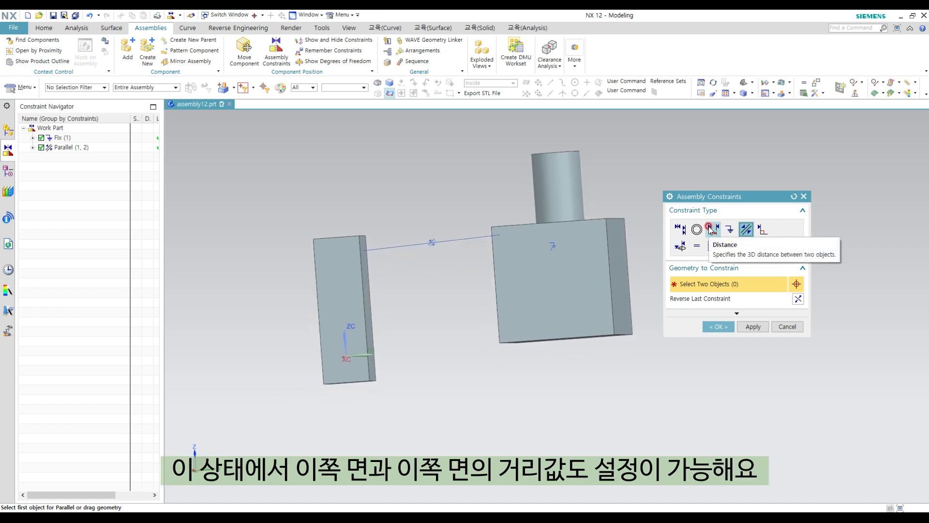
pyautogui.click(714, 230)
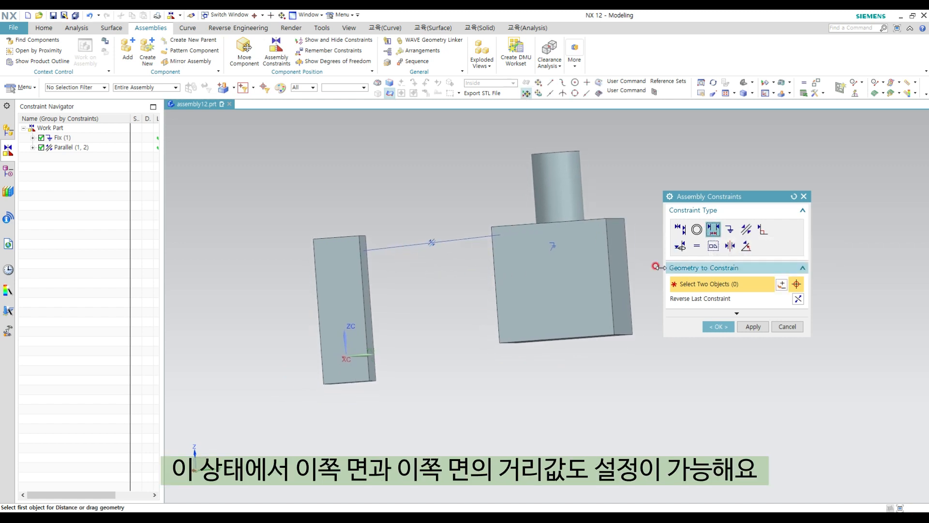
pyautogui.click(368, 273)
pyautogui.moveTo(425, 243); pyautogui.dragTo(471, 250, button='middle')
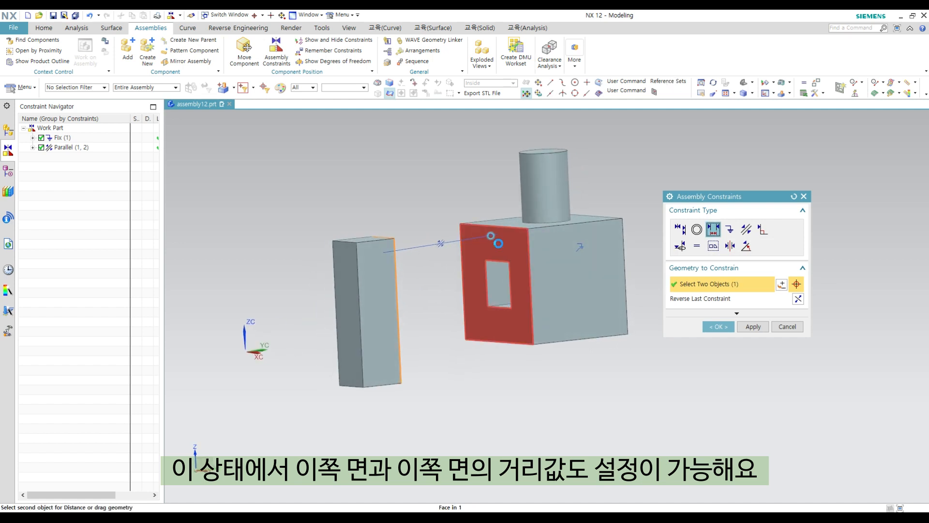
pyautogui.click(498, 243)
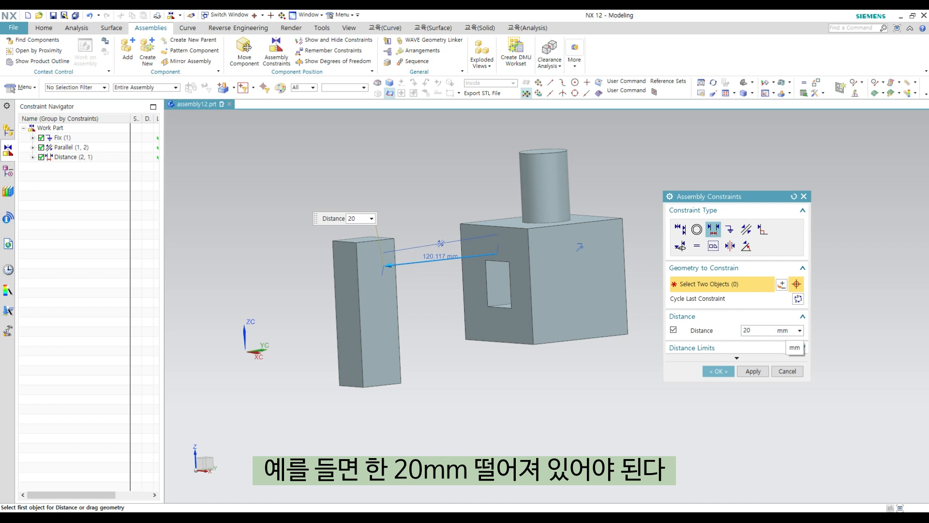
pyautogui.write('20')
pyautogui.press('Return')
pyautogui.click(722, 367)
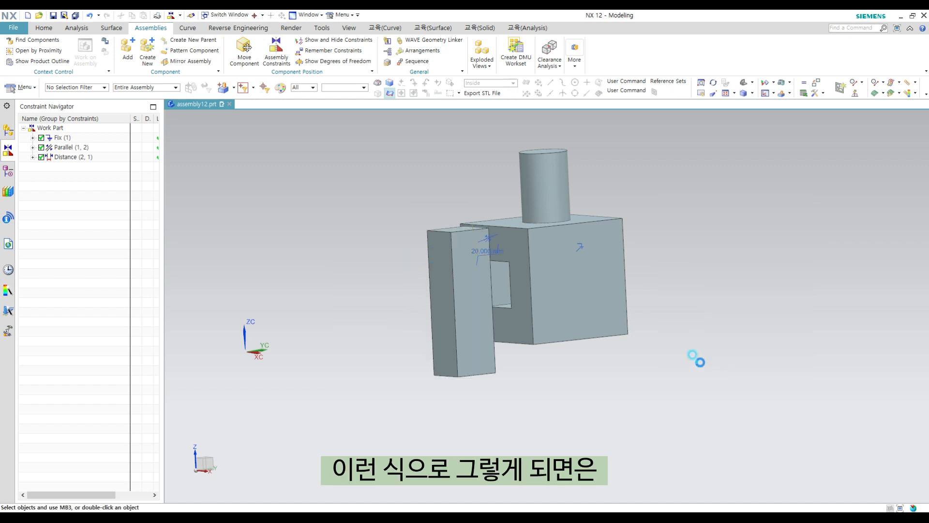
# Step: Use Move Component in Dynamic motion to shift the bar parallel to the cube's face, and try moving it along its Z direction
pyautogui.moveTo(697, 357); pyautogui.dragTo(514, 228, button='middle')
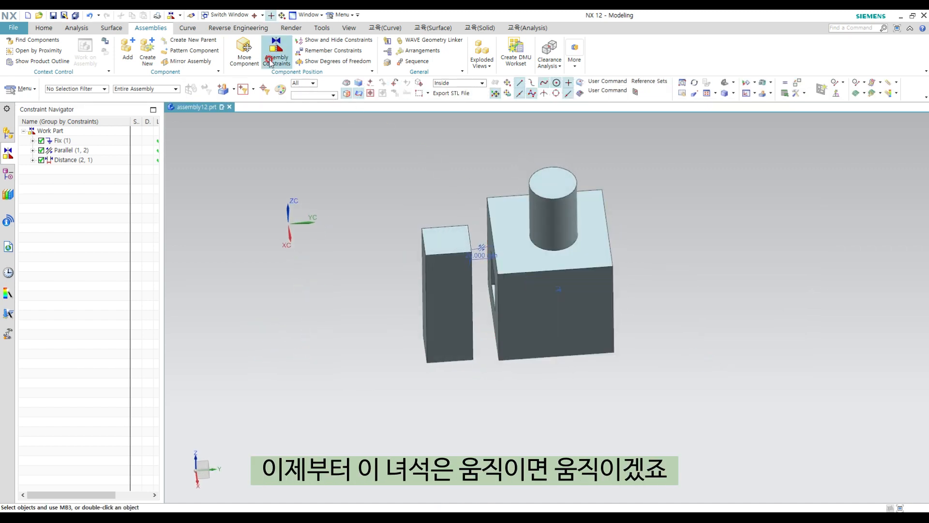
pyautogui.click(245, 51)
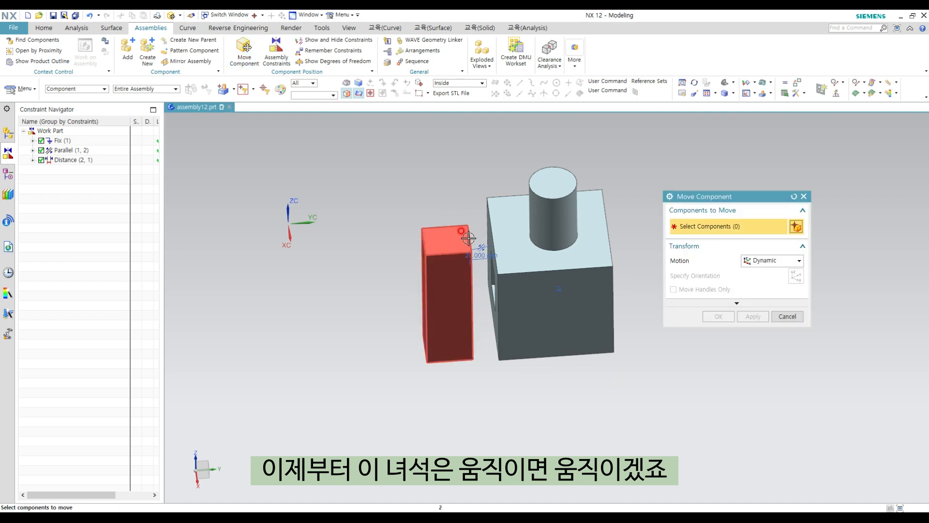
pyautogui.click(454, 261)
pyautogui.click(742, 279)
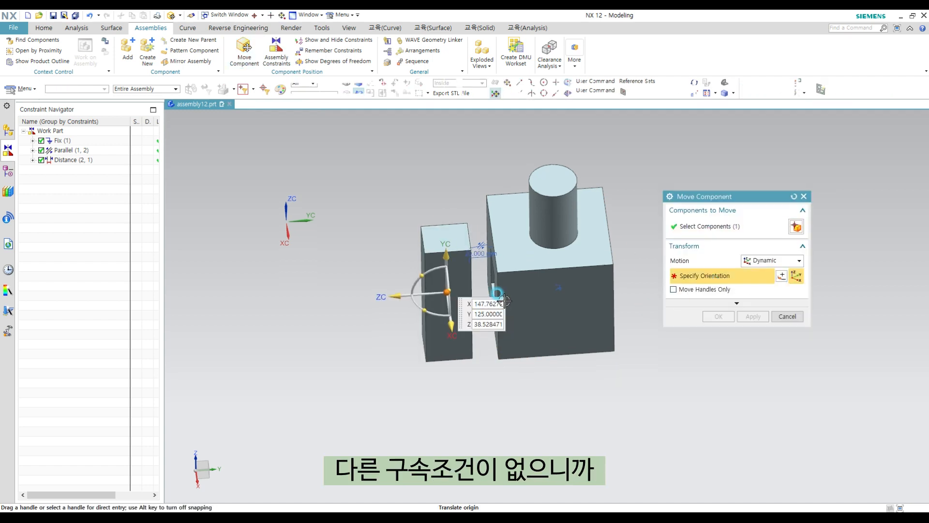
pyautogui.moveTo(453, 329); pyautogui.dragTo(472, 315)
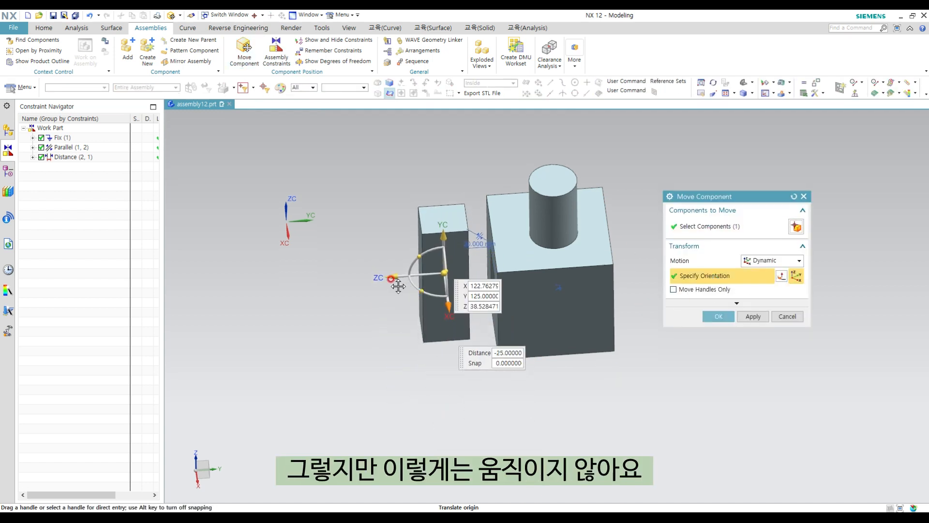
pyautogui.moveTo(393, 276); pyautogui.dragTo(442, 223)
pyautogui.middleClick(521, 270)
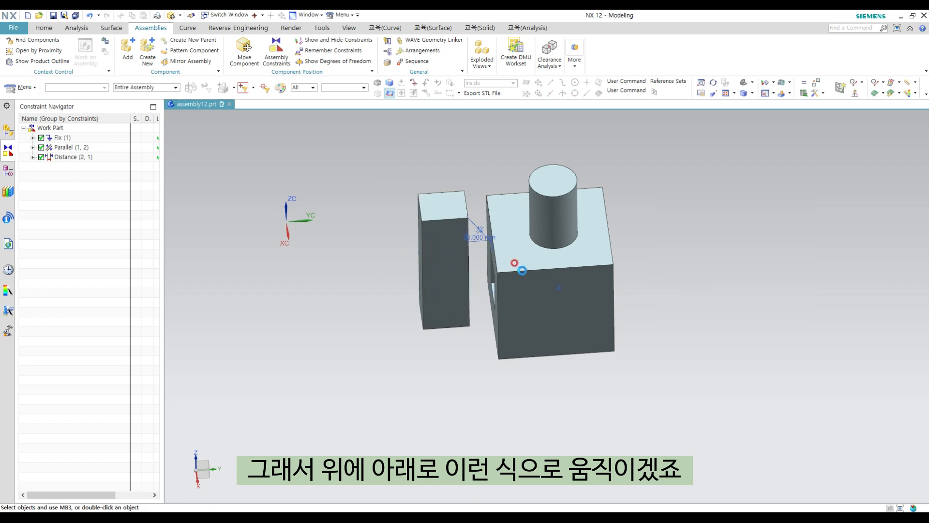
# Step: Constrain the bar's adjacent long side face to the inner side wall of the cube's rectangular hole with Touch/Align, Prefer Touch
pyautogui.moveTo(522, 270)
pyautogui.mouseDown(button='middle')
pyautogui.moveTo(493, 264)
pyautogui.moveTo(532, 264)
pyautogui.moveTo(528, 282)
pyautogui.moveTo(523, 276)
pyautogui.mouseUp(button='middle')
pyautogui.click(276, 52)
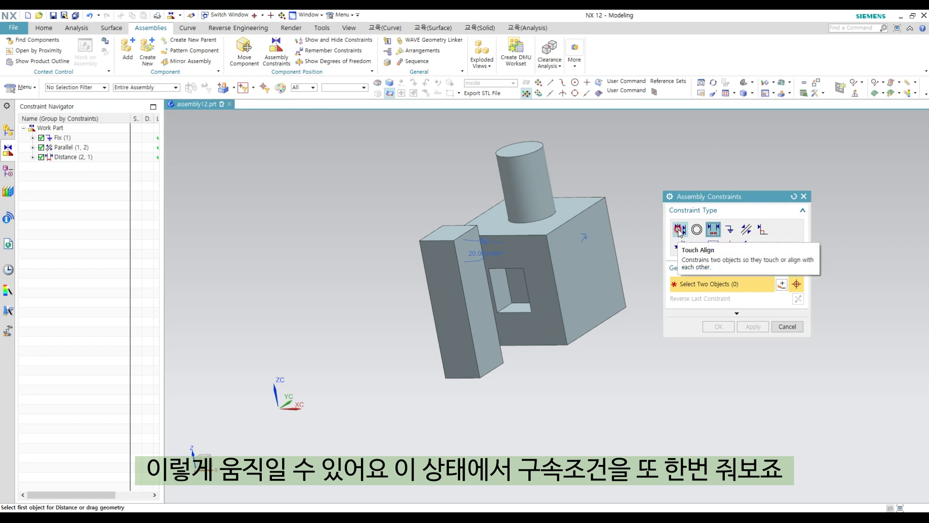
pyautogui.click(680, 231)
pyautogui.click(472, 271)
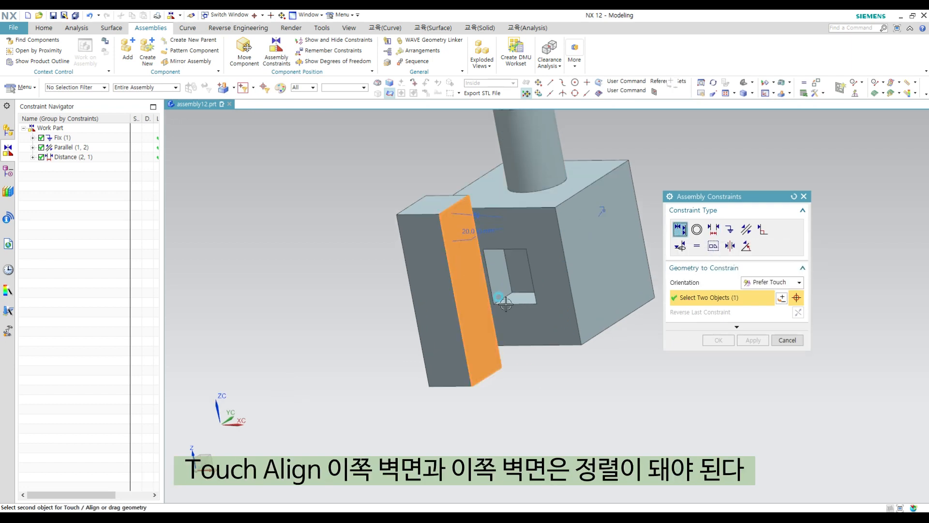
pyautogui.moveTo(472, 271); pyautogui.dragTo(550, 290, button='middle')
pyautogui.scroll(2, 550, 280)
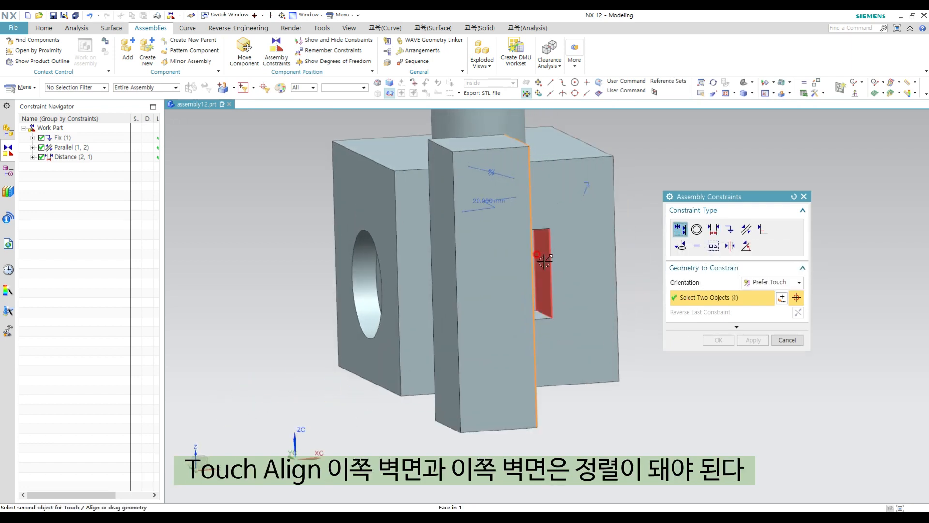
pyautogui.click(545, 263)
pyautogui.middleClick(724, 358)
pyautogui.moveTo(709, 357); pyautogui.dragTo(575, 360, button='middle')
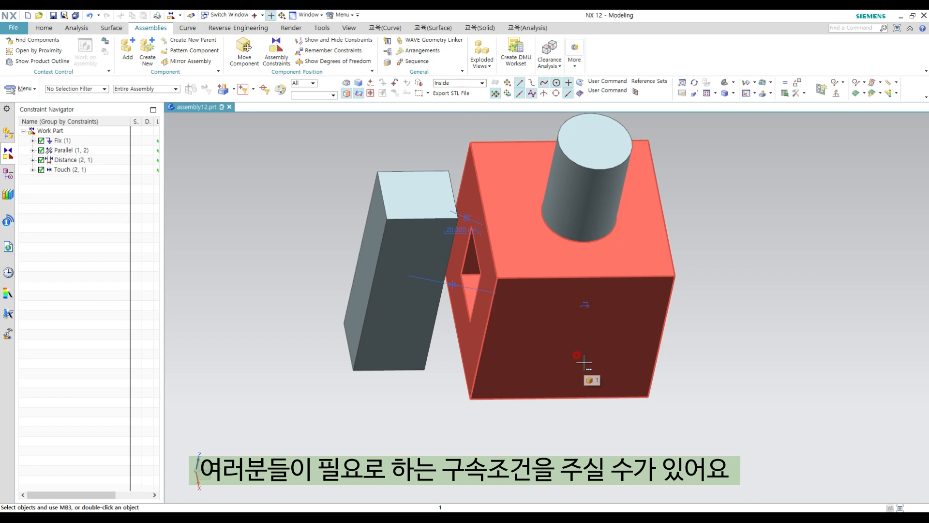
# Step: Delete the Parallel, Distance and Touch constraints between the bar and cube, keeping only the Fix constraint
pyautogui.scroll(-3, 469, 286)
pyautogui.moveTo(491, 318); pyautogui.dragTo(475, 247, button='middle')
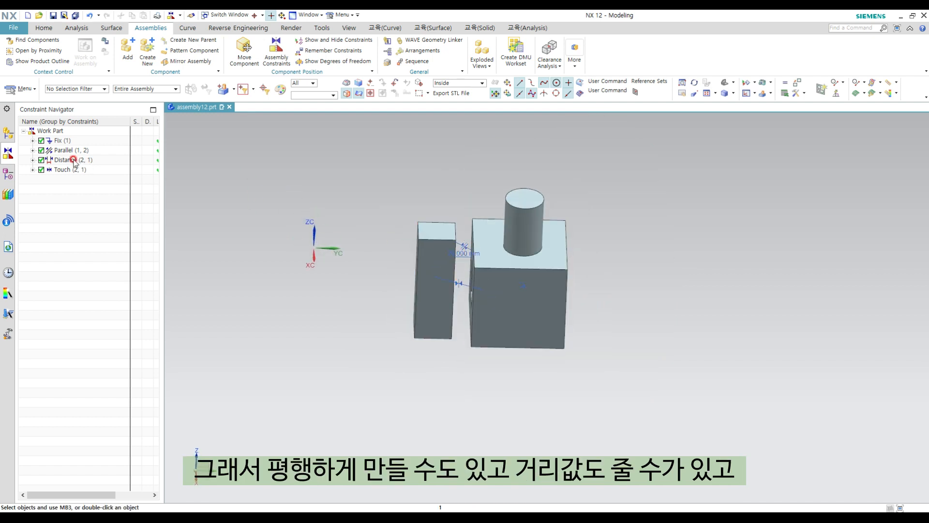
pyautogui.click(6, 174)
pyautogui.click(8, 154)
pyautogui.click(61, 151)
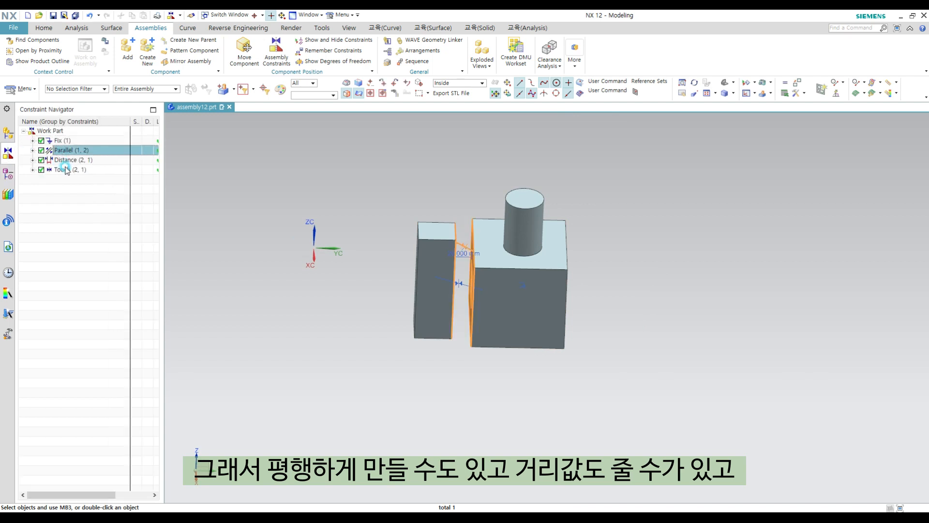
pyautogui.keyDown('shift'); pyautogui.click(67, 170); pyautogui.keyUp('shift')
pyautogui.press('Delete')
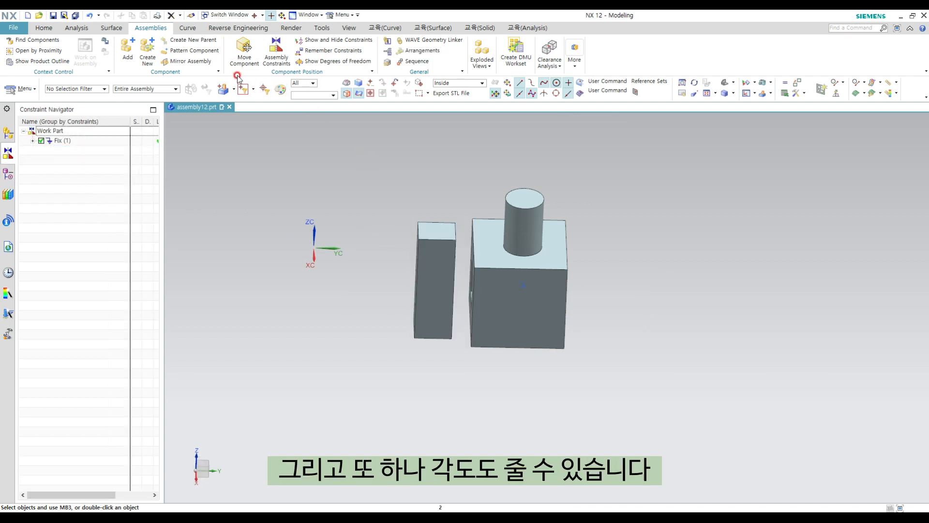
# Step: Move the bar farther away from the cube along its Z handle with Move Component in Dynamic motion
pyautogui.click(244, 49)
pyautogui.click(434, 251)
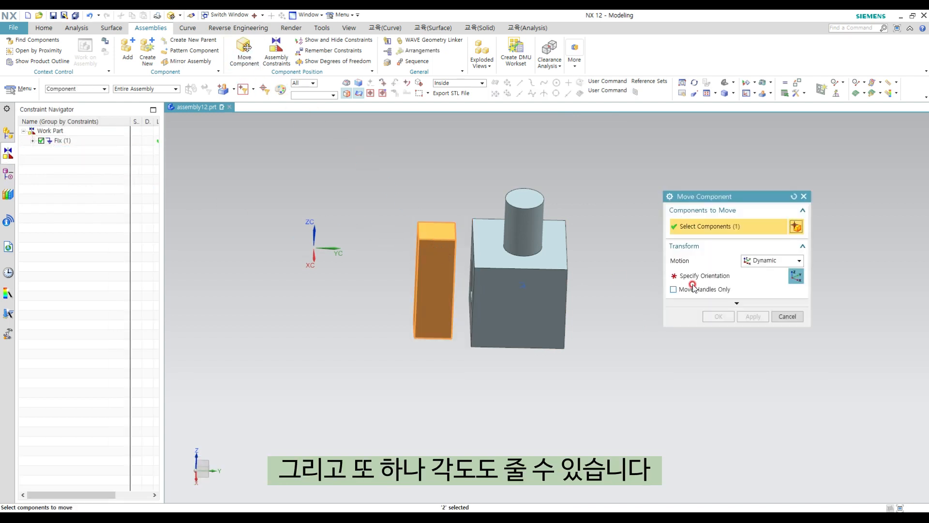
pyautogui.moveTo(382, 280); pyautogui.dragTo(311, 279)
pyautogui.middleClick(446, 264)
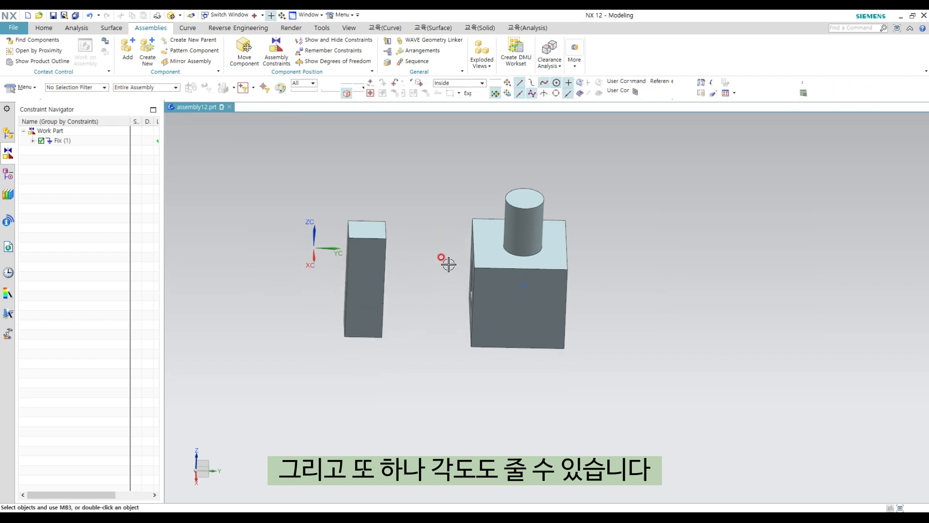
# Step: Apply a 3D Angle constraint of 30° between the bar's long side face and the cube's face with the rectangular hole
pyautogui.moveTo(448, 264); pyautogui.dragTo(437, 258, button='middle')
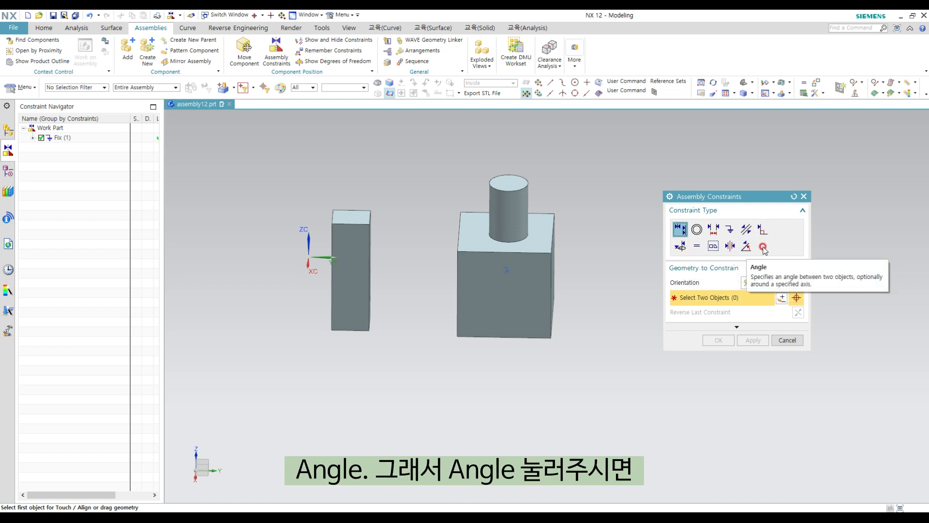
pyautogui.click(747, 246)
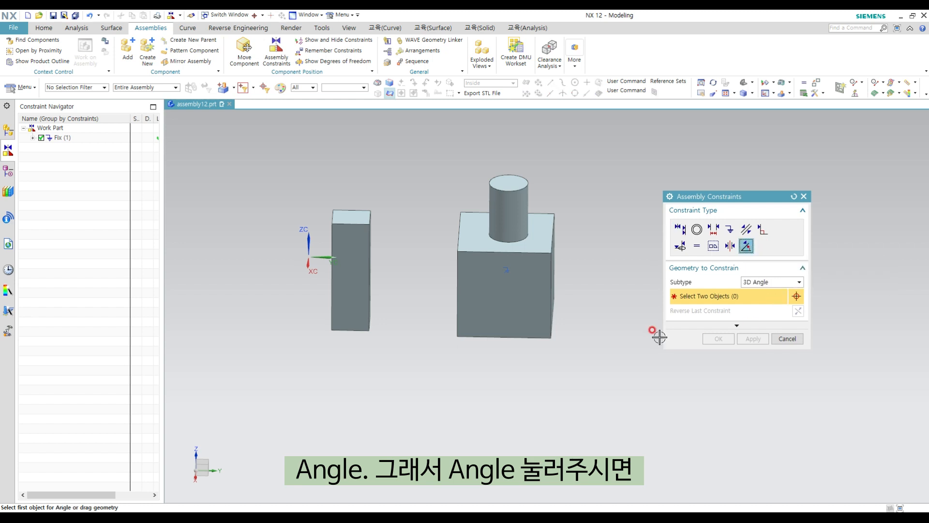
pyautogui.moveTo(434, 293); pyautogui.dragTo(448, 269, button='middle')
pyautogui.scroll(1, 370, 261)
pyautogui.click(382, 266)
pyautogui.click(472, 229)
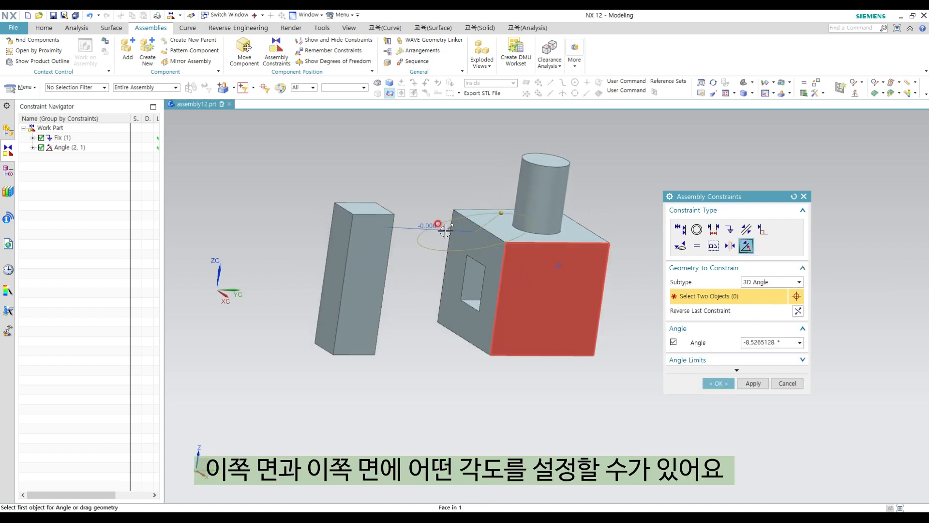
pyautogui.doubleClick(766, 341)
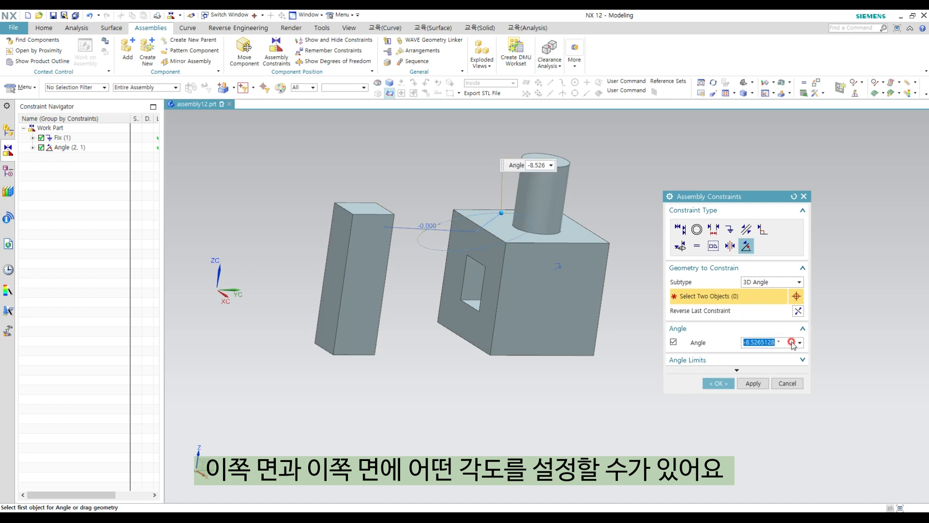
pyautogui.click(761, 283)
pyautogui.click(762, 289)
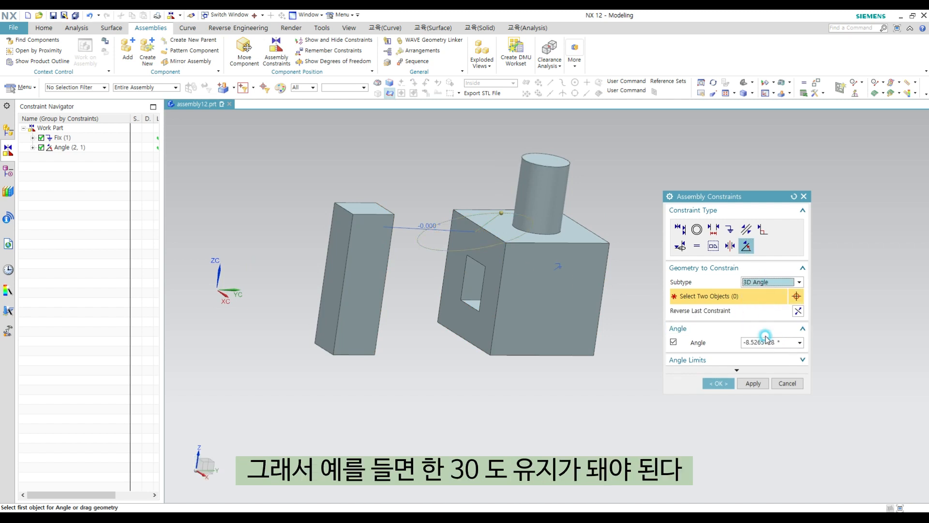
pyautogui.write('30')
pyautogui.press('Return')
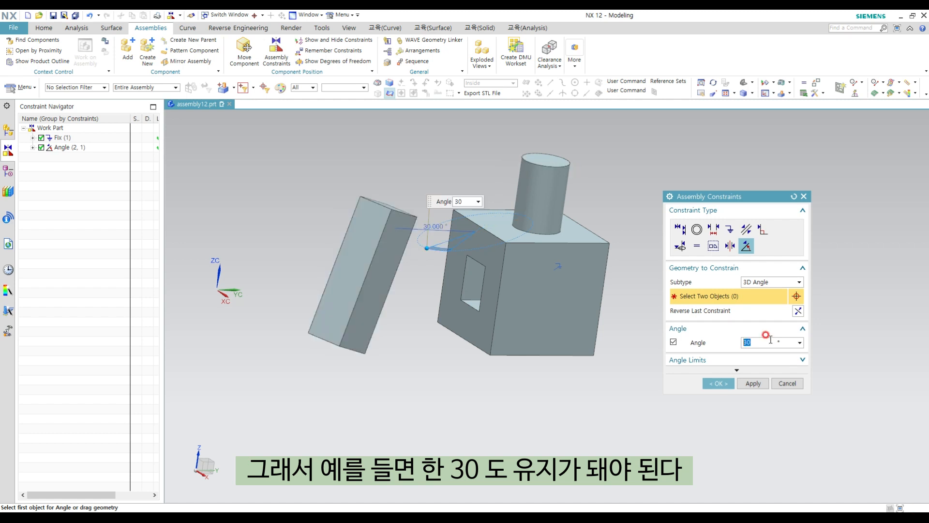
# Step: Add a Touch/Align constraint with Prefer Touch between the tilted bar and the cube, and close Assembly Constraints, discarding unapplied changes
pyautogui.moveTo(598, 315); pyautogui.dragTo(605, 390, button='middle')
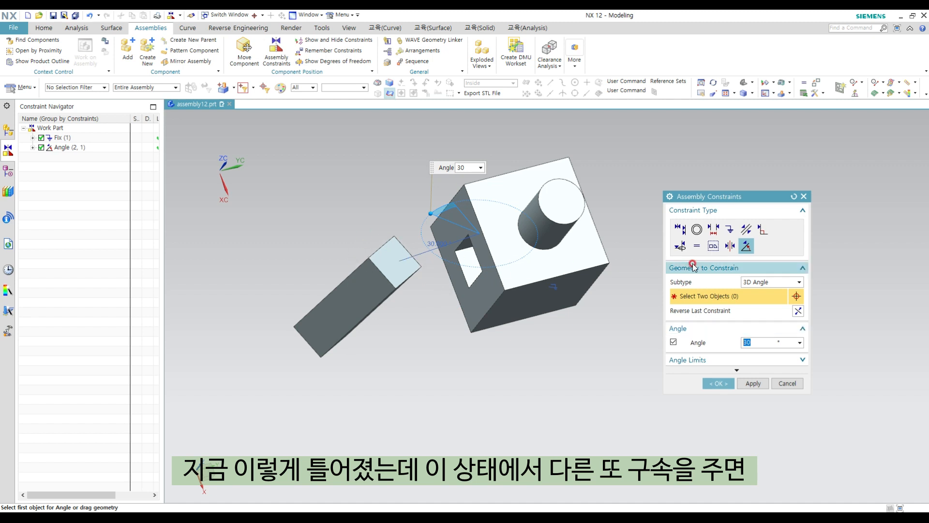
pyautogui.click(680, 229)
pyautogui.moveTo(470, 264); pyautogui.dragTo(485, 276, button='middle')
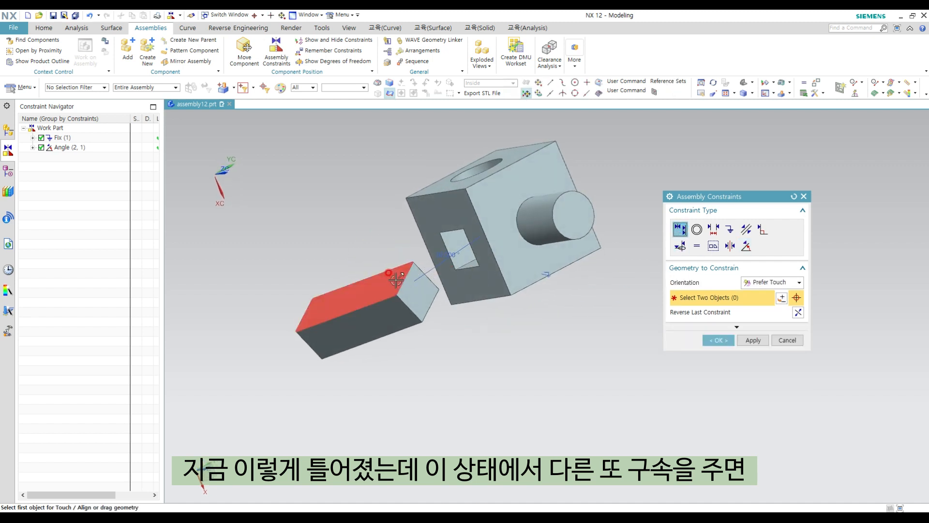
pyautogui.click(418, 313)
pyautogui.moveTo(442, 320); pyautogui.dragTo(445, 351, button='middle')
pyautogui.click(455, 281)
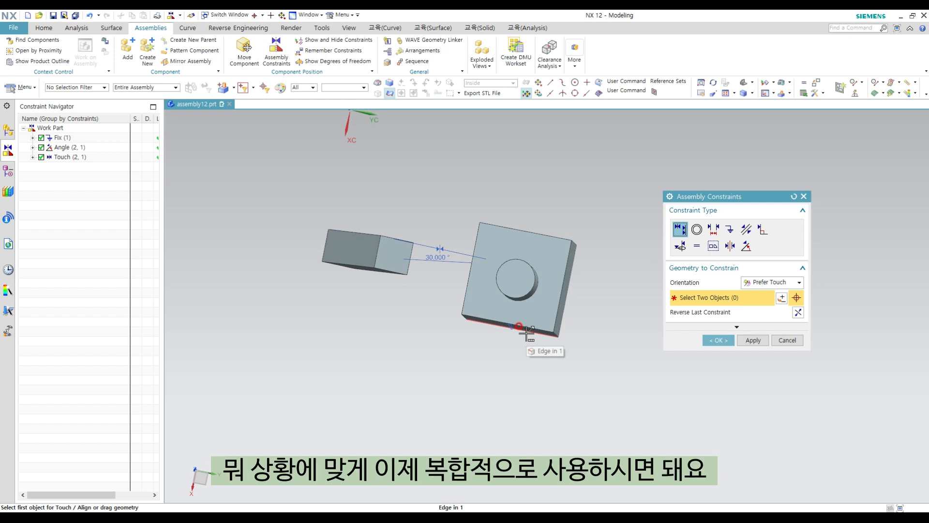
pyautogui.moveTo(463, 299); pyautogui.dragTo(455, 249, button='middle')
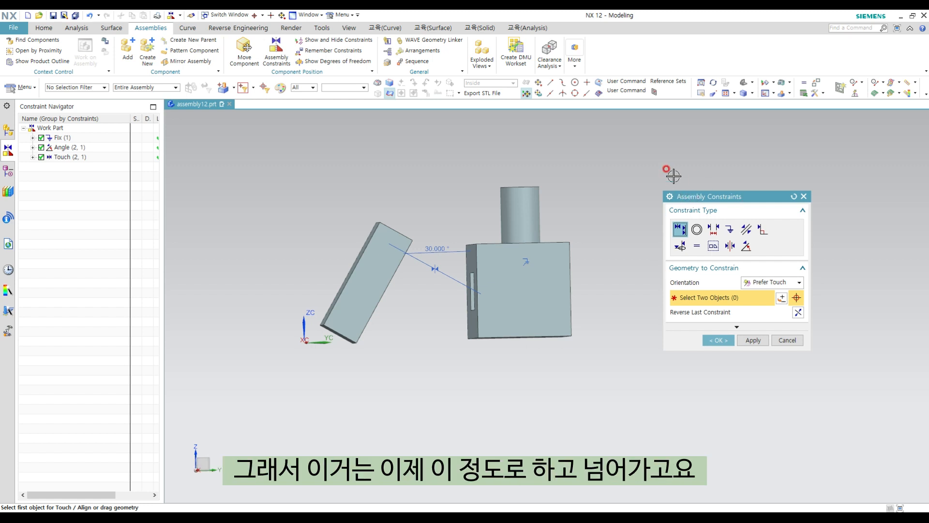
pyautogui.press('Escape')
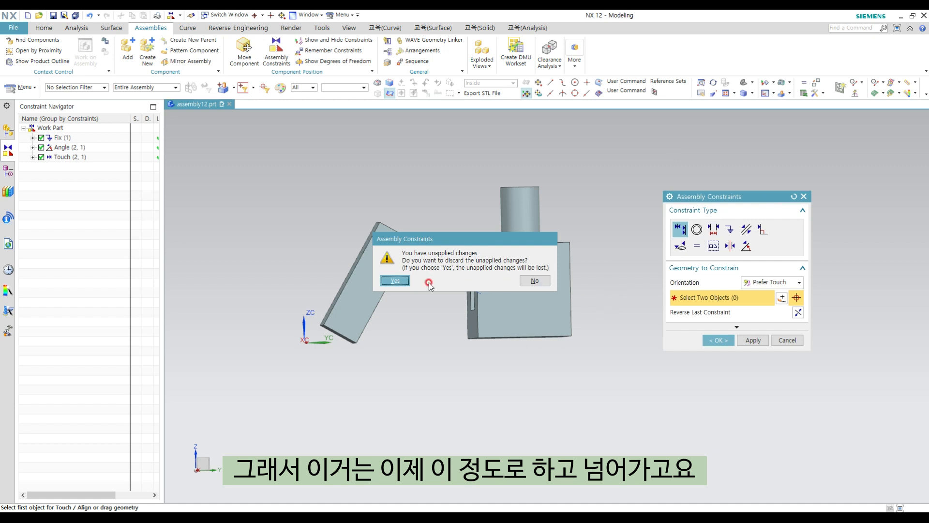
pyautogui.click(395, 281)
# Step: Examine the cube's round side hole and the components listed in the assembly structure
pyautogui.moveTo(684, 305); pyautogui.dragTo(573, 295, button='middle')
pyautogui.keyDown('shift'); pyautogui.moveTo(573, 295); pyautogui.dragTo(590, 323, button='middle'); pyautogui.keyUp('shift')
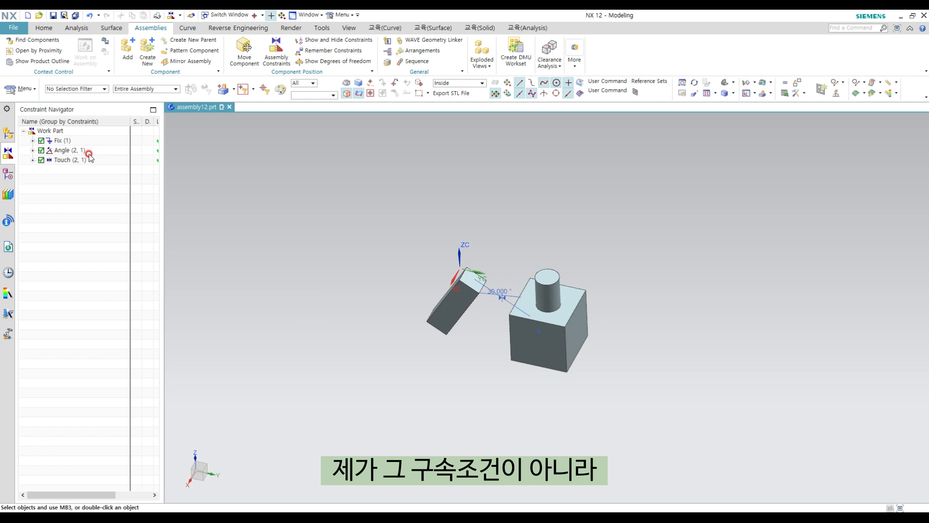
pyautogui.moveTo(531, 312); pyautogui.dragTo(410, 330, button='middle')
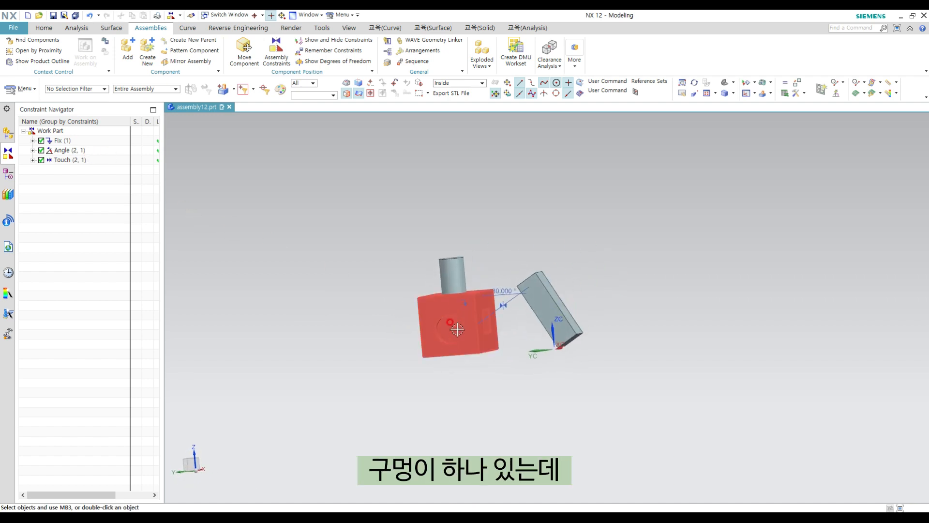
pyautogui.keyDown('shift'); pyautogui.moveTo(470, 341); pyautogui.dragTo(450, 319, button='middle'); pyautogui.keyUp('shift')
pyautogui.scroll(2, 457, 327)
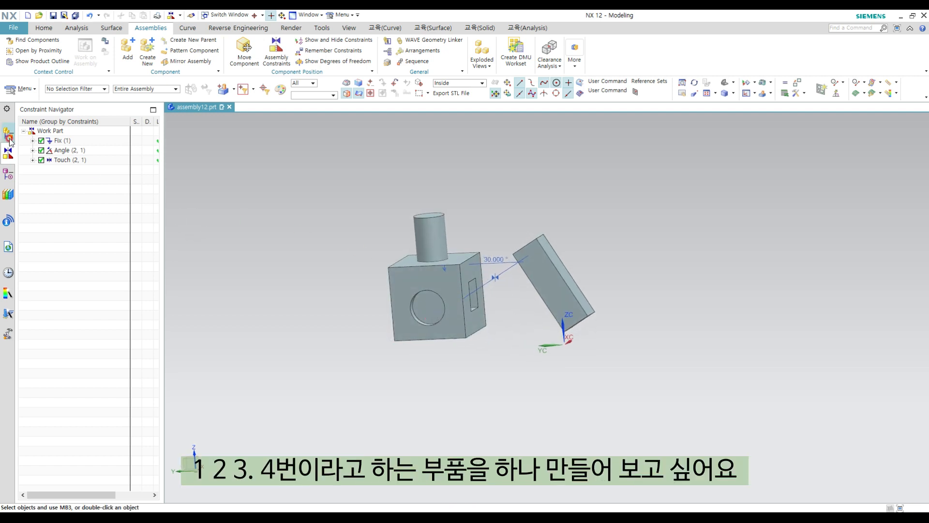
pyautogui.click(7, 136)
pyautogui.click(65, 161)
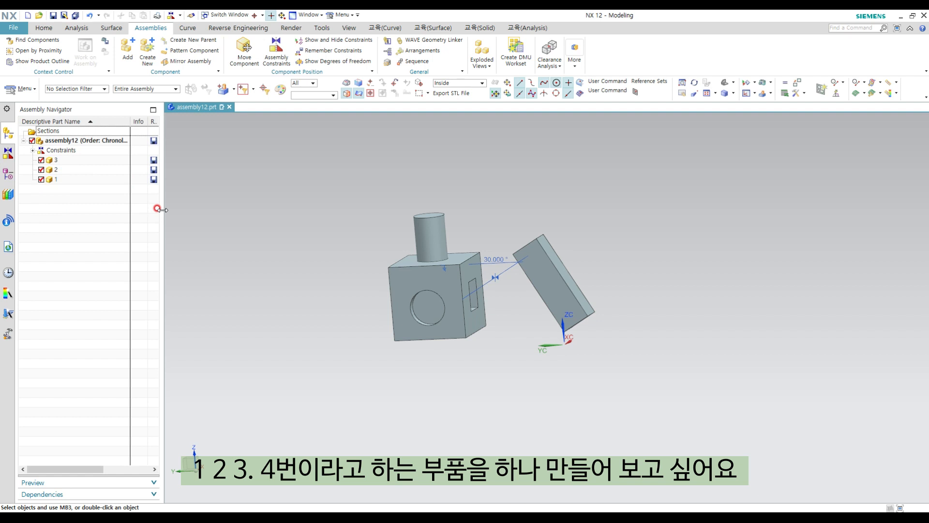
pyautogui.scroll(3, 432, 295)
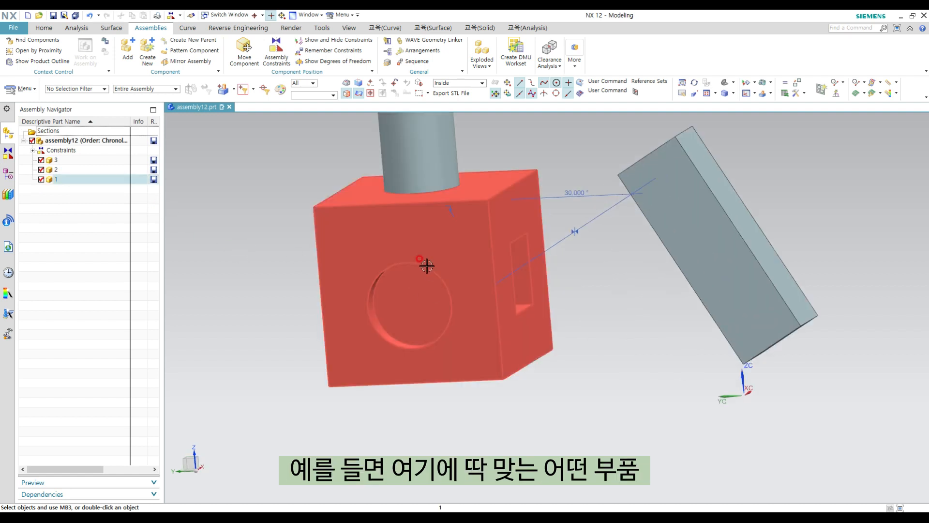
pyautogui.scroll(-4, 428, 271)
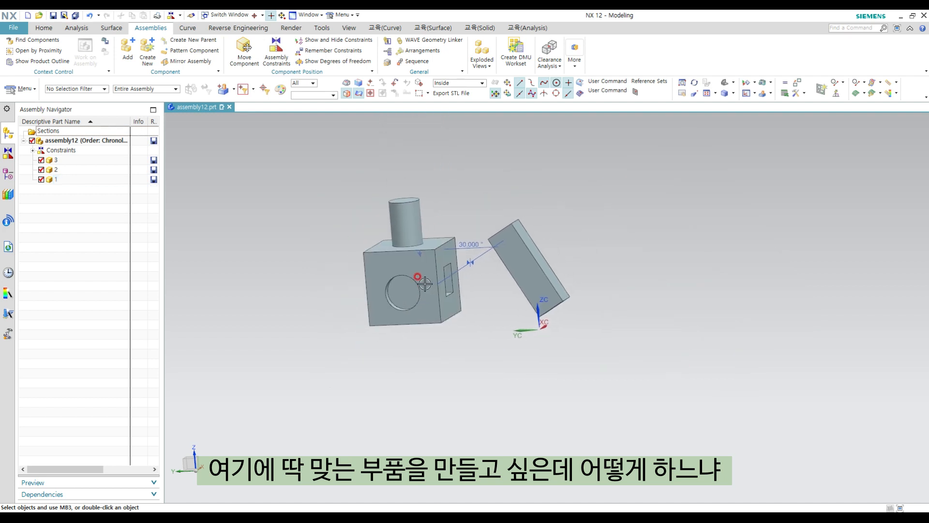
pyautogui.moveTo(425, 284); pyautogui.dragTo(417, 274, button='middle')
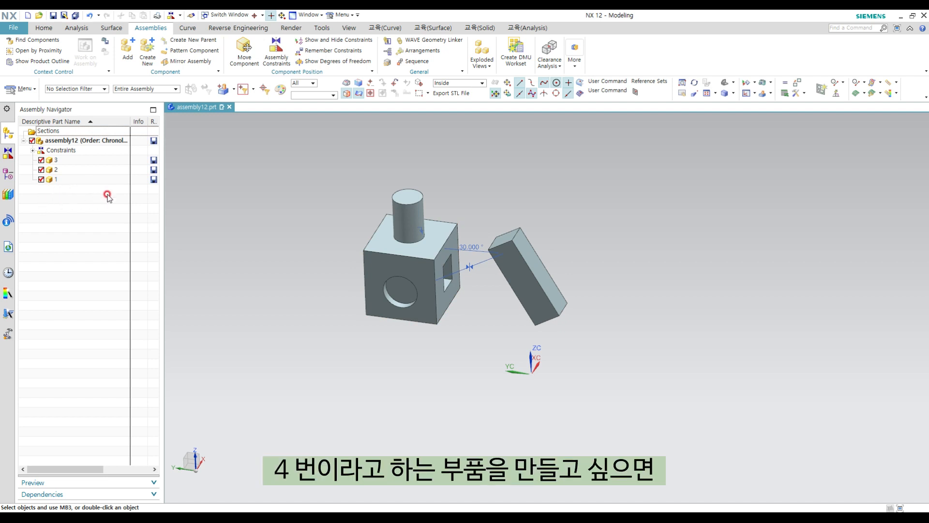
# Step: Start a new component file for the assembly using the Model template in millimetres
pyautogui.click(148, 54)
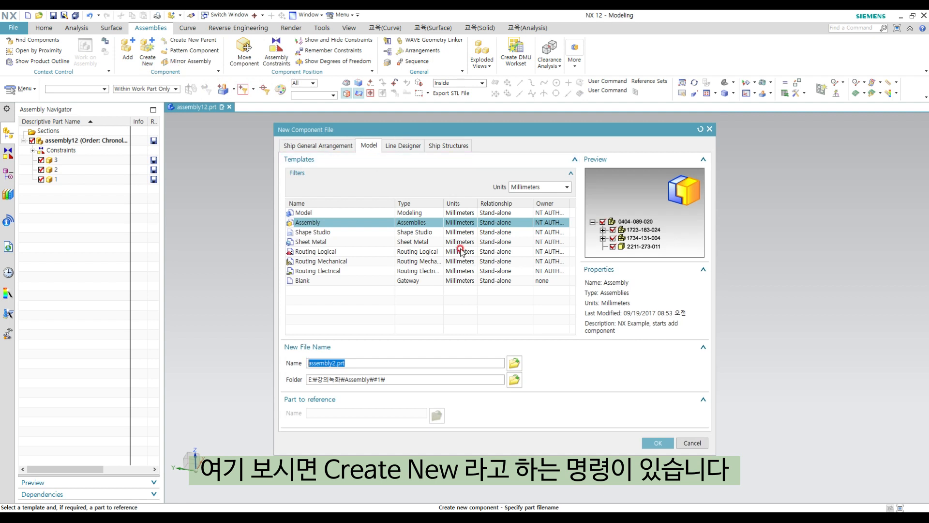
pyautogui.click(314, 213)
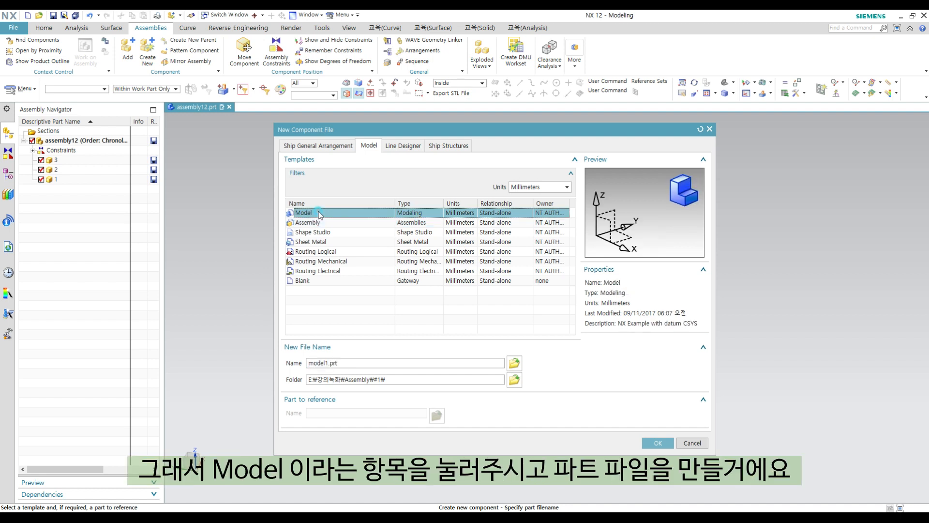
pyautogui.click(302, 211)
# Step: Name the new component file aa in the #1 folder and create it as an empty component without selecting objects
pyautogui.click(516, 364)
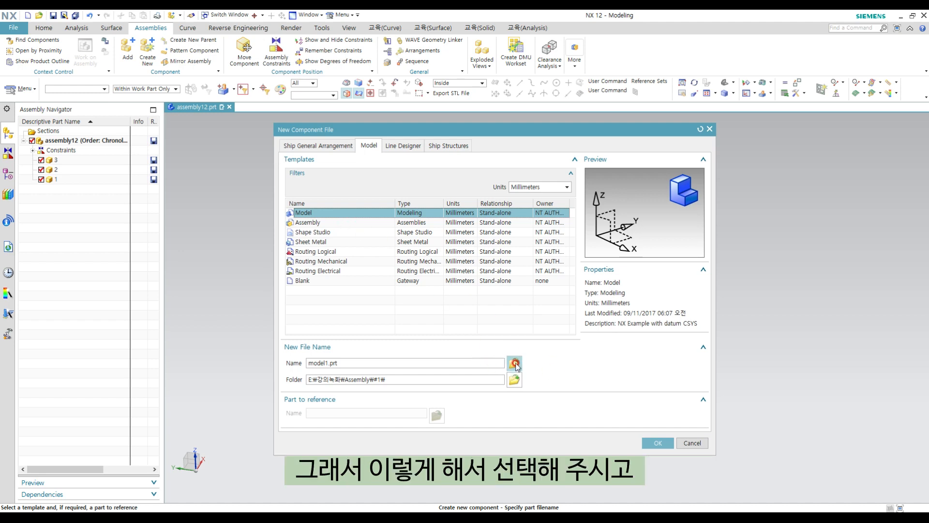
pyautogui.click(515, 363)
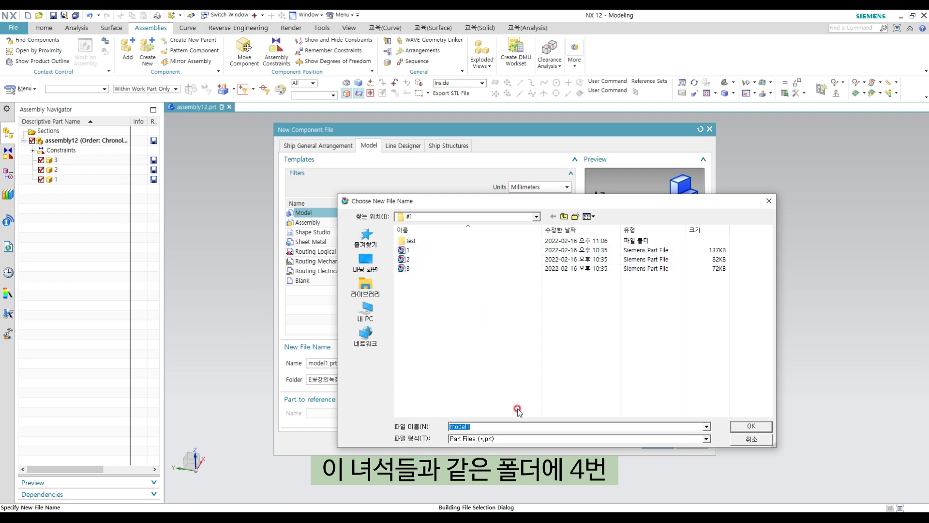
pyautogui.write('4')
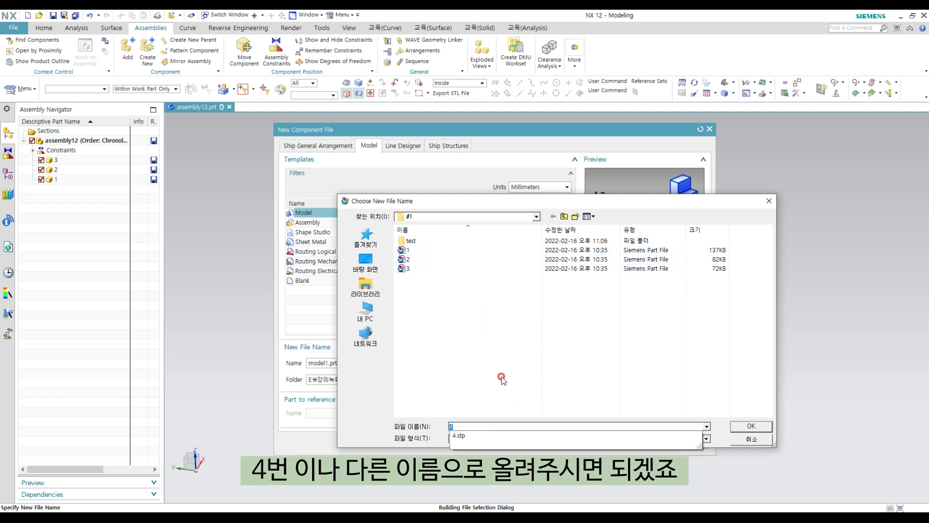
pyautogui.press('BackSpace')
pyautogui.write('aa')
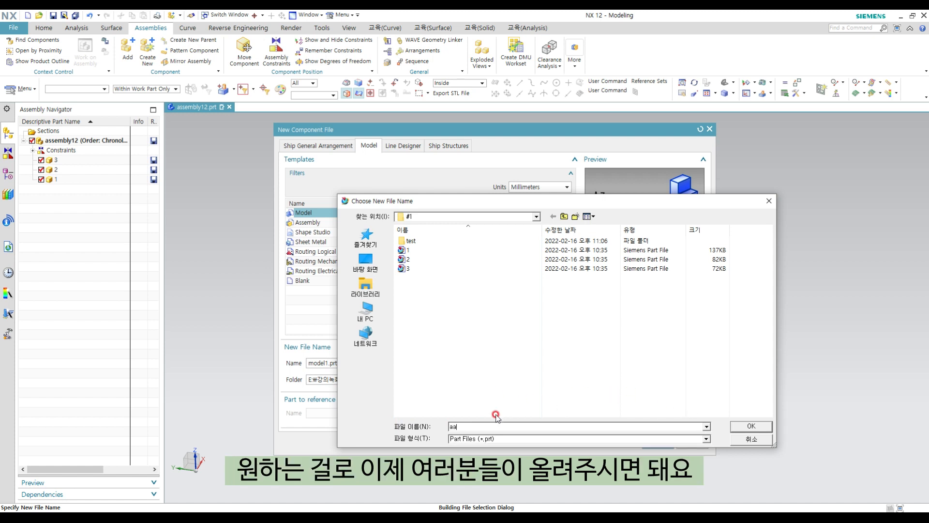
pyautogui.doubleClick(479, 427)
pyautogui.click(757, 424)
pyautogui.click(658, 443)
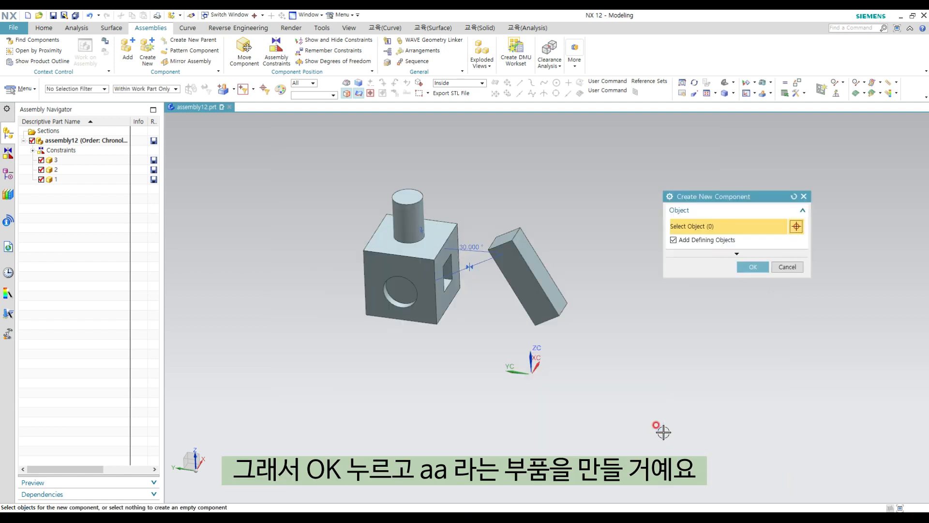
pyautogui.click(753, 269)
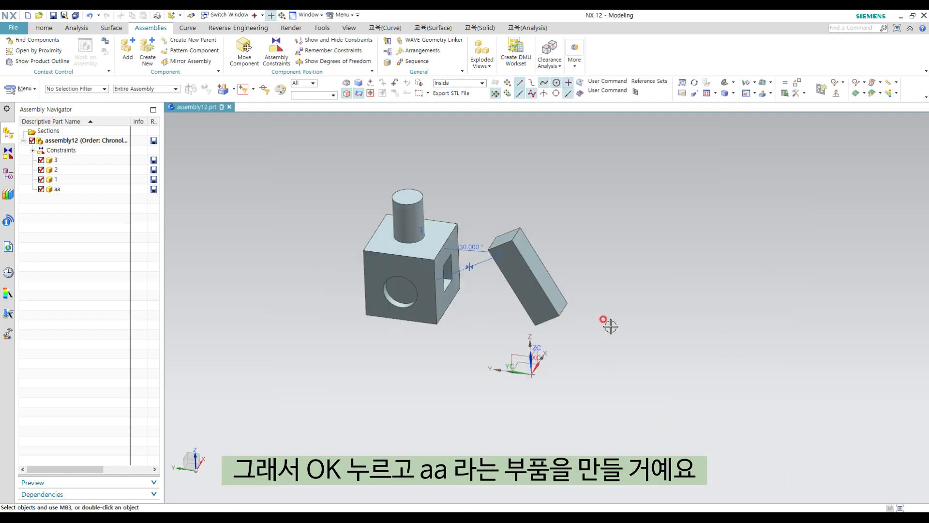
# Step: Make component aa and after it component 1, the cube, the work part within the assembly
pyautogui.click(59, 189)
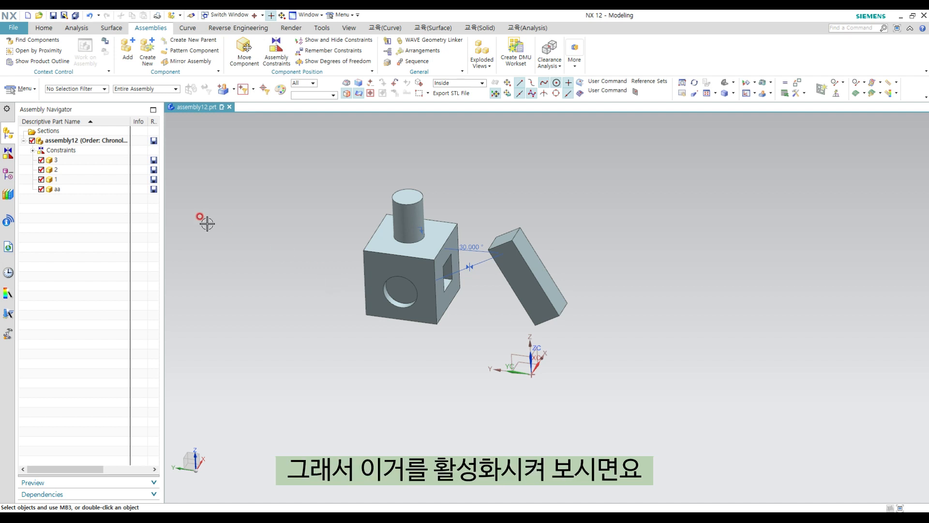
pyautogui.doubleClick(58, 189)
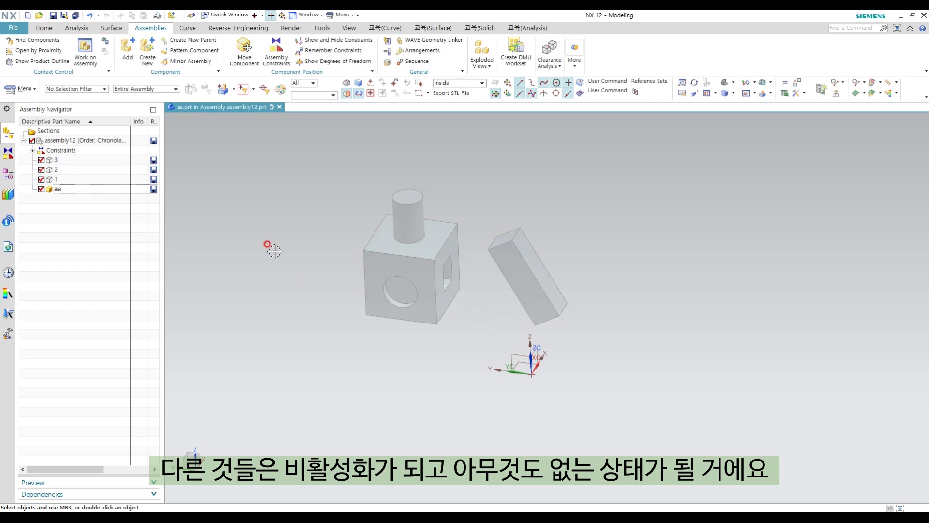
pyautogui.doubleClick(52, 179)
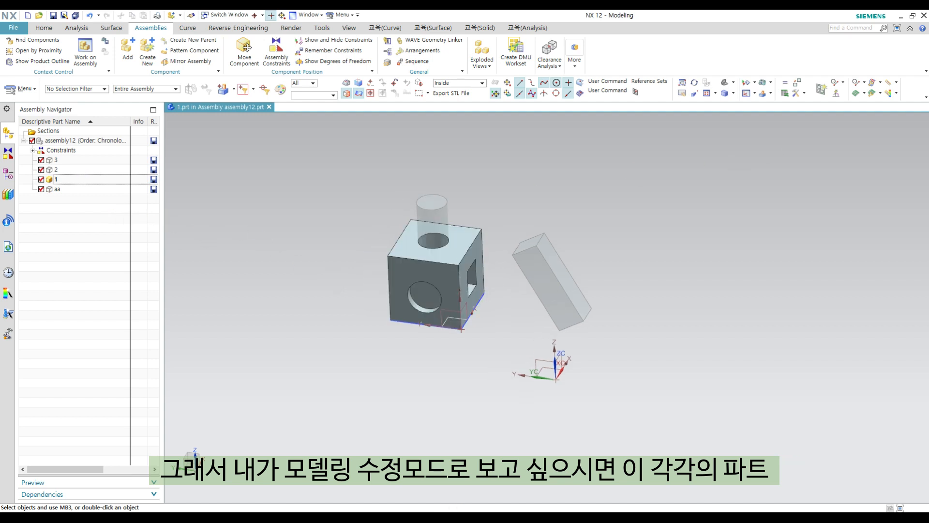
pyautogui.moveTo(417, 226)
pyautogui.mouseDown(button='middle')
pyautogui.moveTo(415, 209)
pyautogui.moveTo(428, 222)
pyautogui.mouseUp(button='middle')
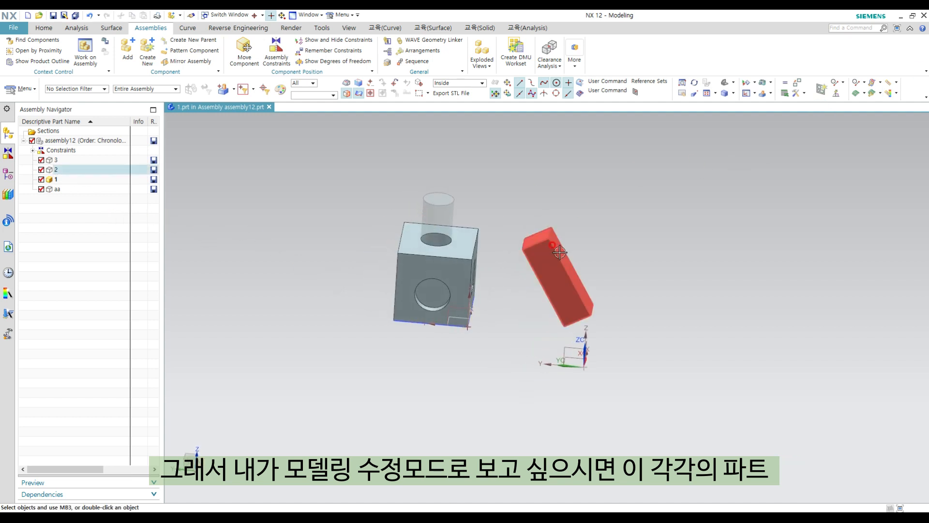
# Step: Make component 2, the bar, the work part and sketch a circle about 17 mm in diameter on its long side face
pyautogui.doubleClick(55, 170)
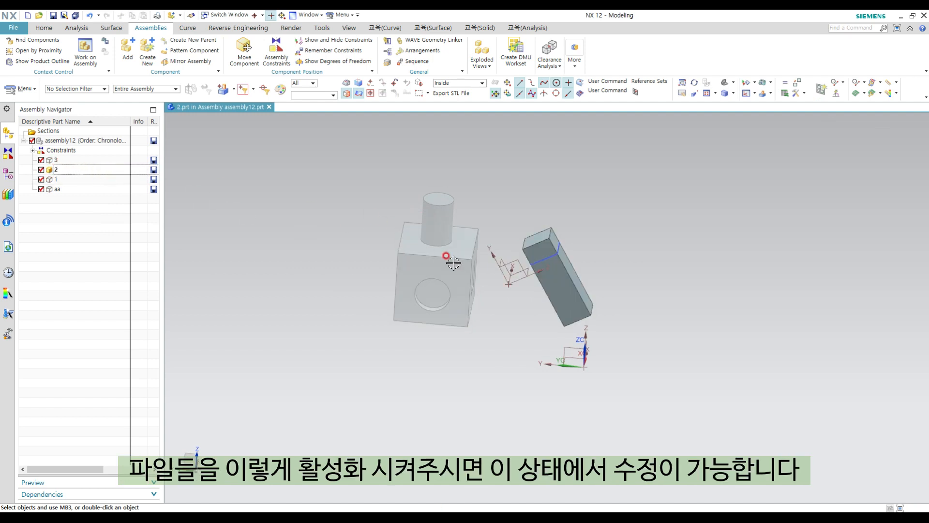
pyautogui.moveTo(594, 261); pyautogui.dragTo(554, 236, button='middle')
pyautogui.scroll(3, 571, 242)
pyautogui.press('s')
pyautogui.click(543, 232)
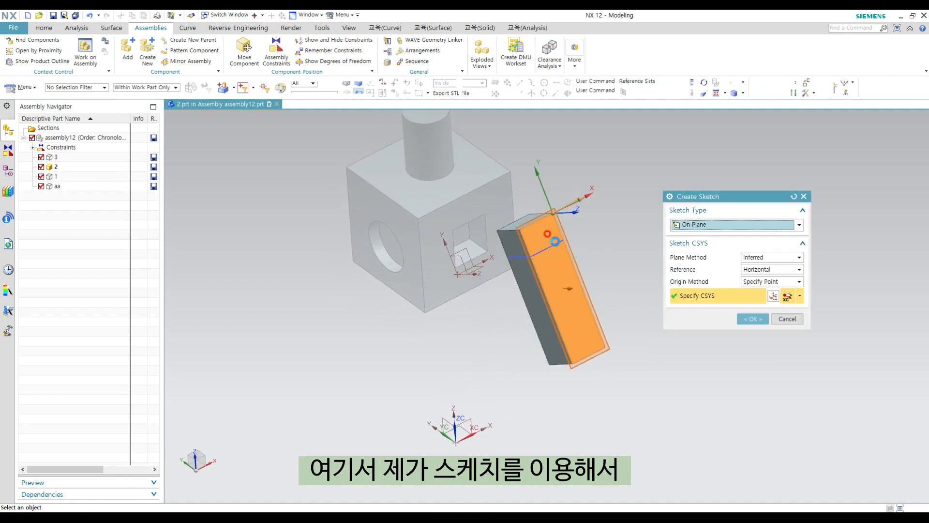
pyautogui.middleClick(546, 236)
pyautogui.press('o')
pyautogui.click(527, 357)
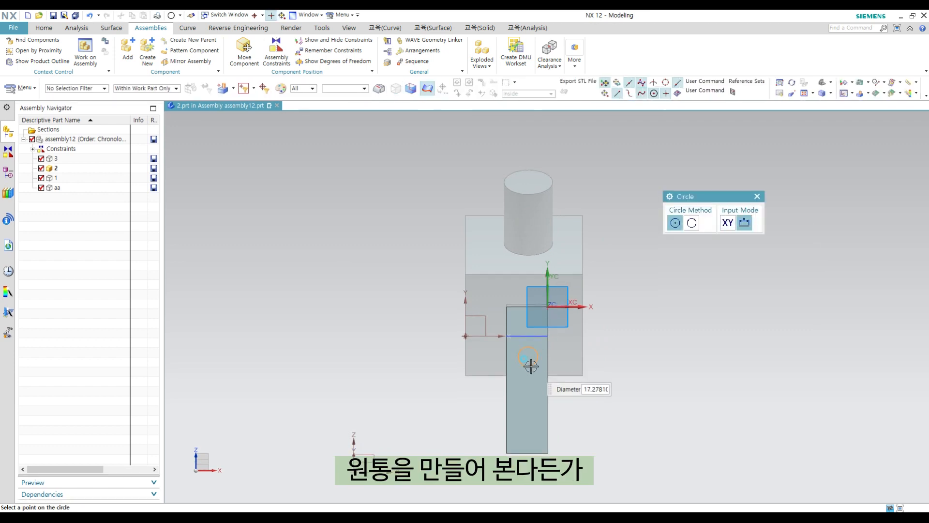
pyautogui.click(530, 366)
# Step: Extrude the sketched circle 50 mm out of the bar's side face and unite it with the bar
pyautogui.moveTo(531, 318); pyautogui.dragTo(605, 296, button='middle')
pyautogui.press('x')
pyautogui.click(545, 341)
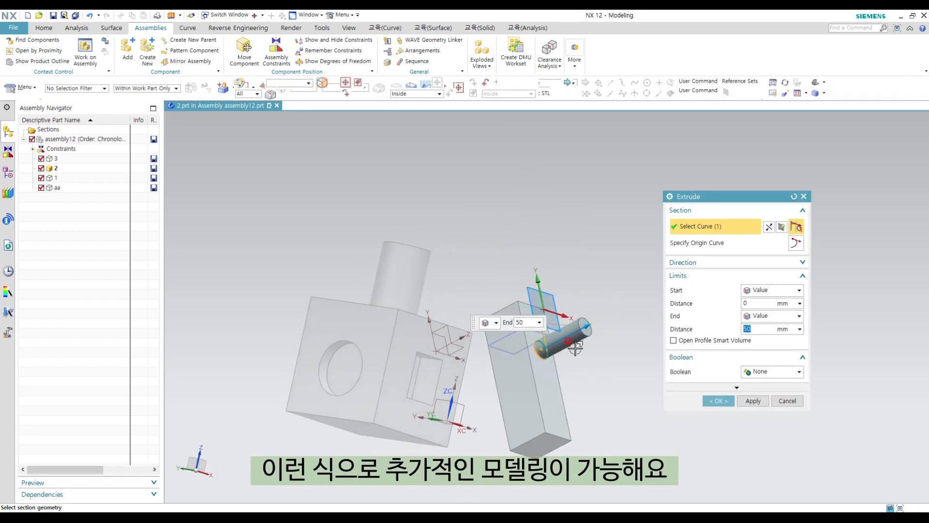
pyautogui.click(775, 371)
pyautogui.click(768, 393)
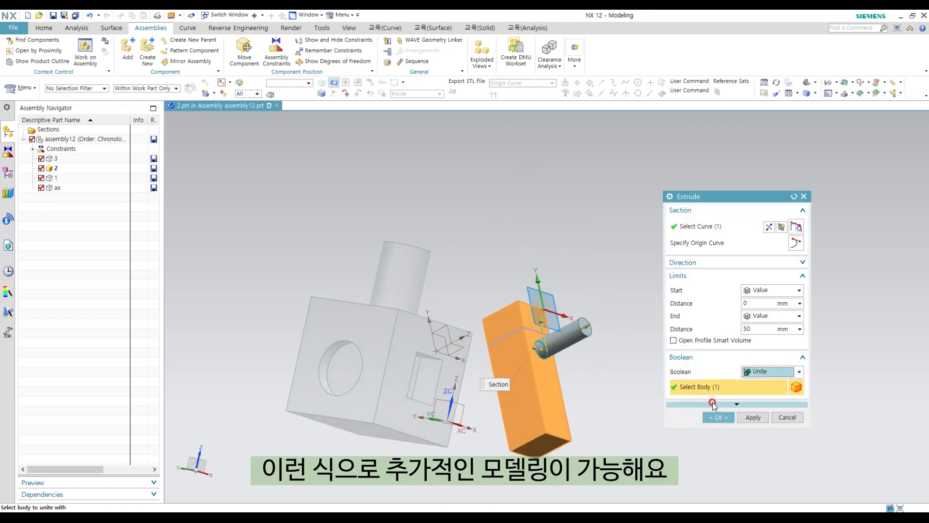
pyautogui.click(717, 416)
pyautogui.keyDown('shift'); pyautogui.moveTo(576, 303); pyautogui.dragTo(594, 288, button='middle'); pyautogui.keyUp('shift')
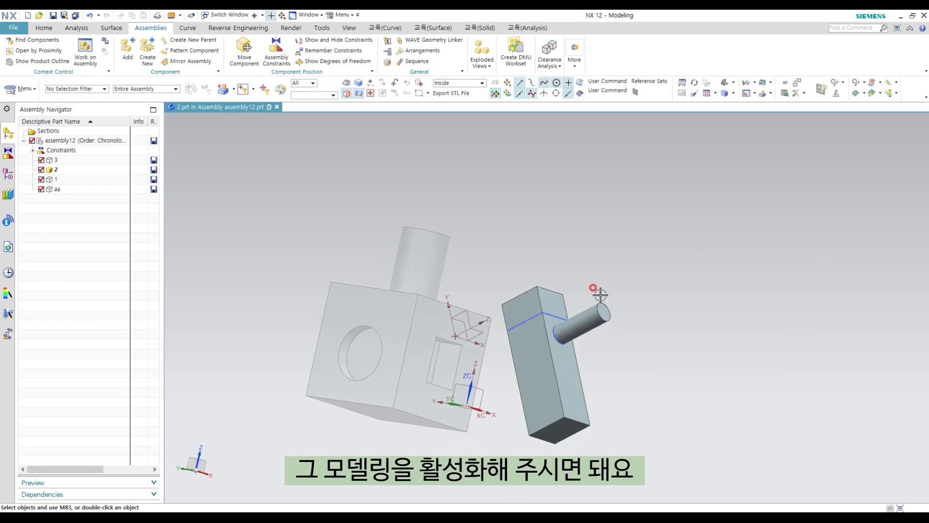
# Step: Make the top-level assembly12 the work part and after it component aa
pyautogui.doubleClick(63, 141)
pyautogui.scroll(-3, 360, 228)
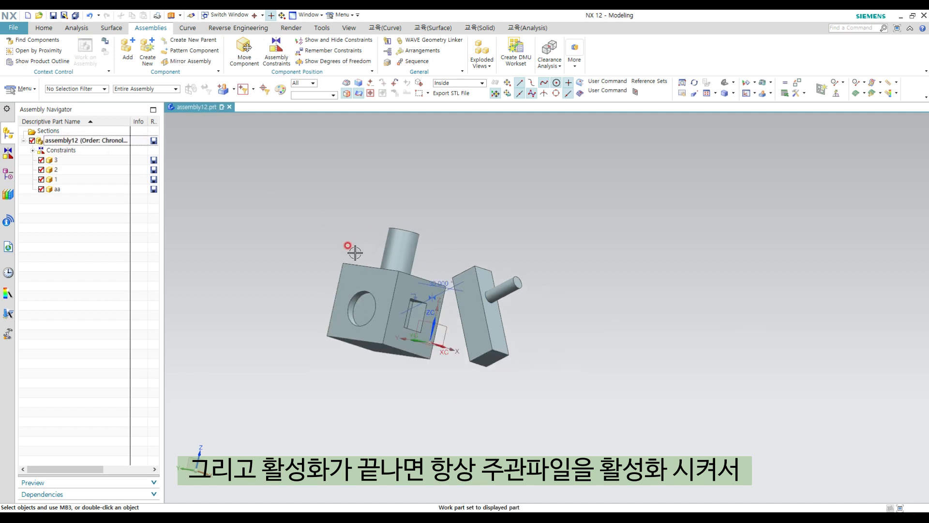
pyautogui.moveTo(377, 259); pyautogui.dragTo(500, 292, button='middle')
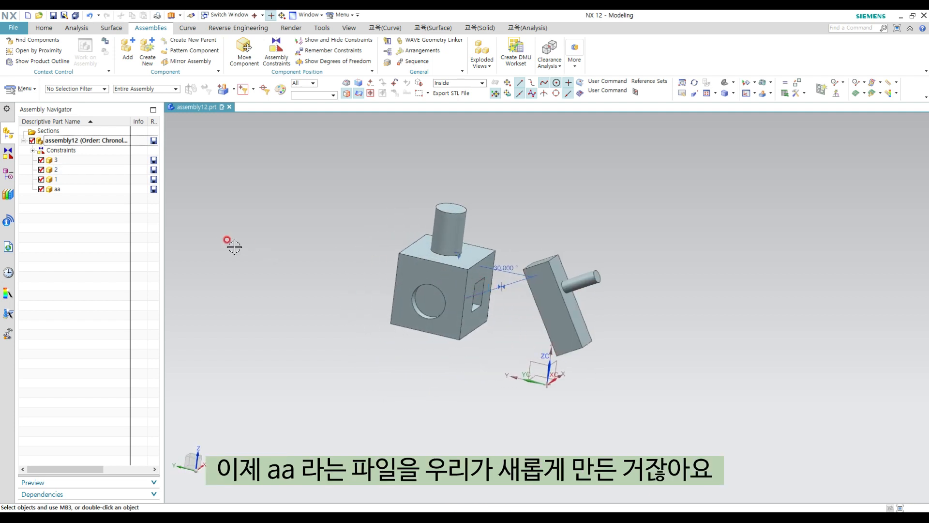
pyautogui.doubleClick(57, 190)
pyautogui.keyDown('shift'); pyautogui.moveTo(368, 301); pyautogui.dragTo(405, 308, button='middle'); pyautogui.keyUp('shift')
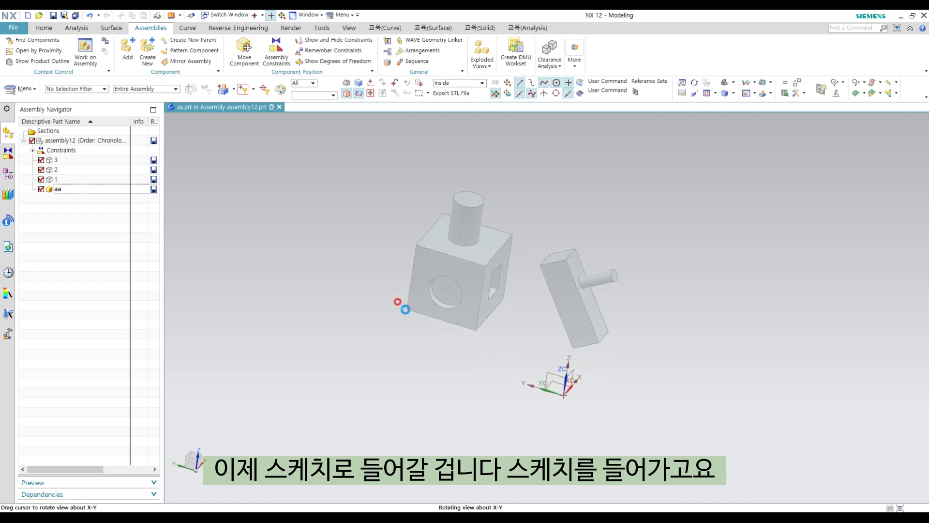
pyautogui.click(44, 28)
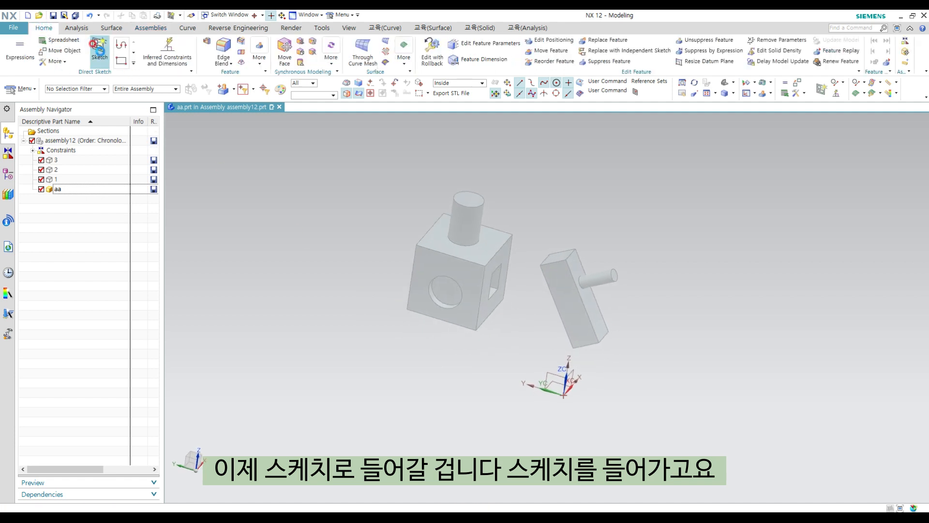
pyautogui.click(95, 46)
pyautogui.scroll(3, 435, 280)
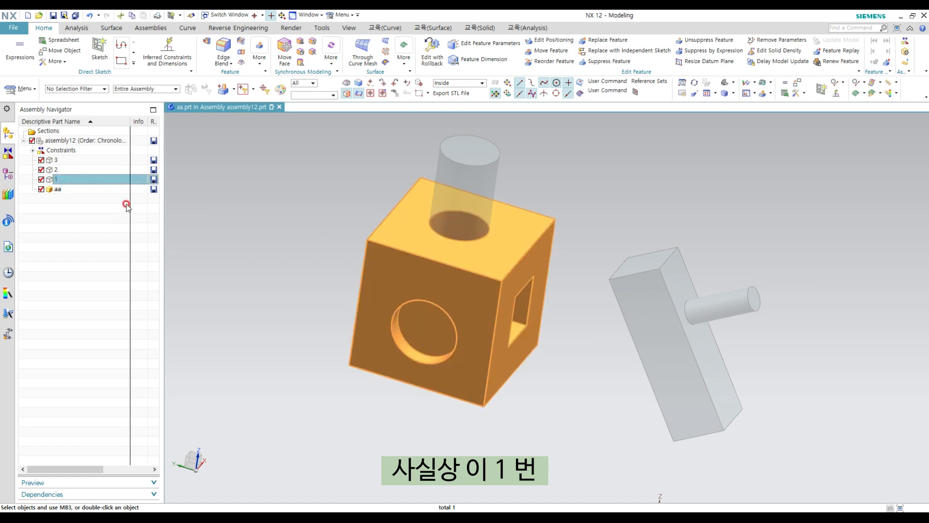
pyautogui.click(382, 304)
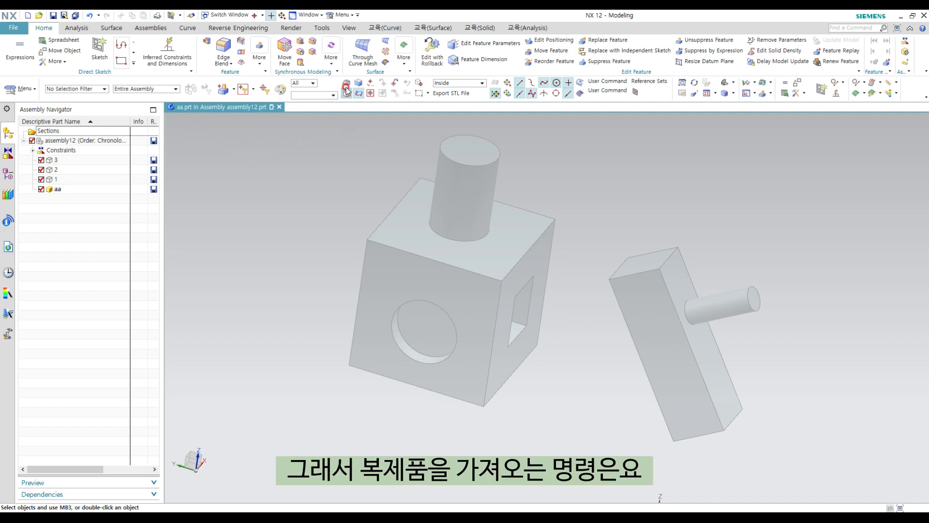
# Step: Copy the solid body of component 1, the cube, into aa with the WAVE Geometry Linker, using the Body type
pyautogui.click(151, 27)
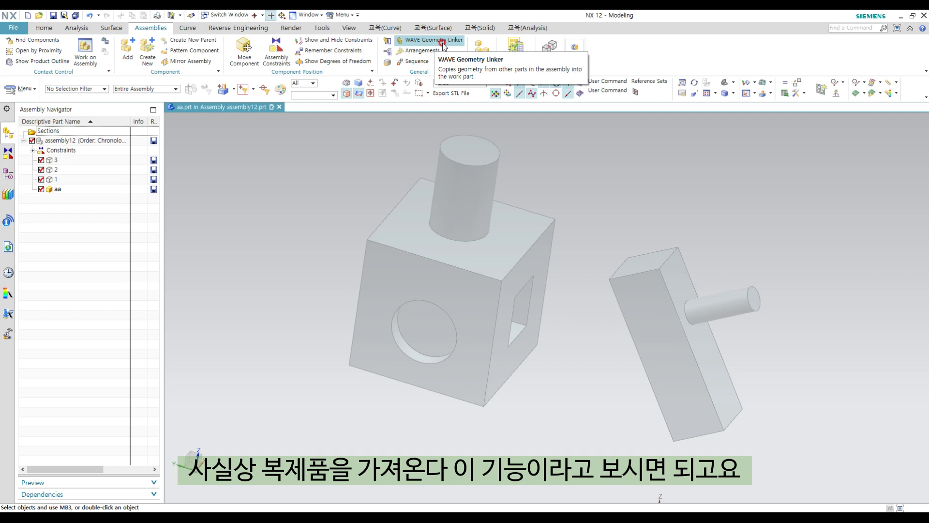
pyautogui.click(434, 41)
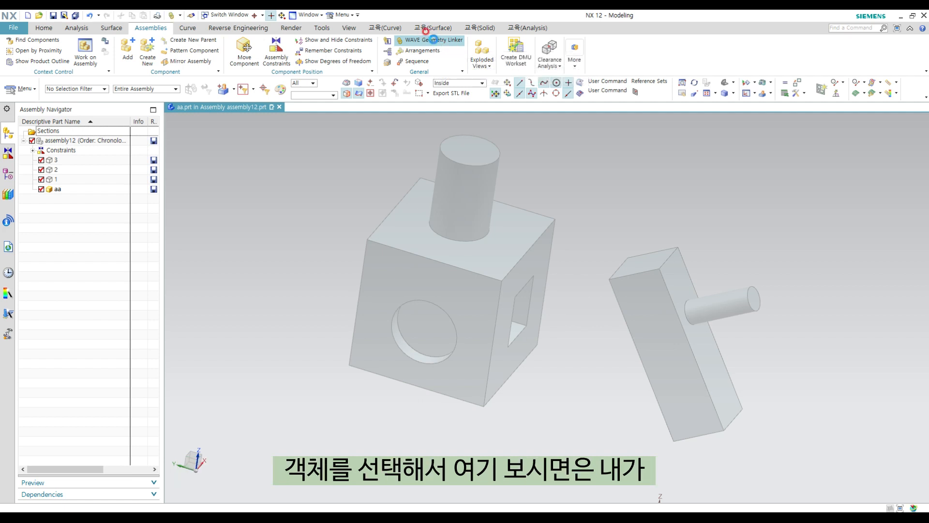
pyautogui.click(709, 223)
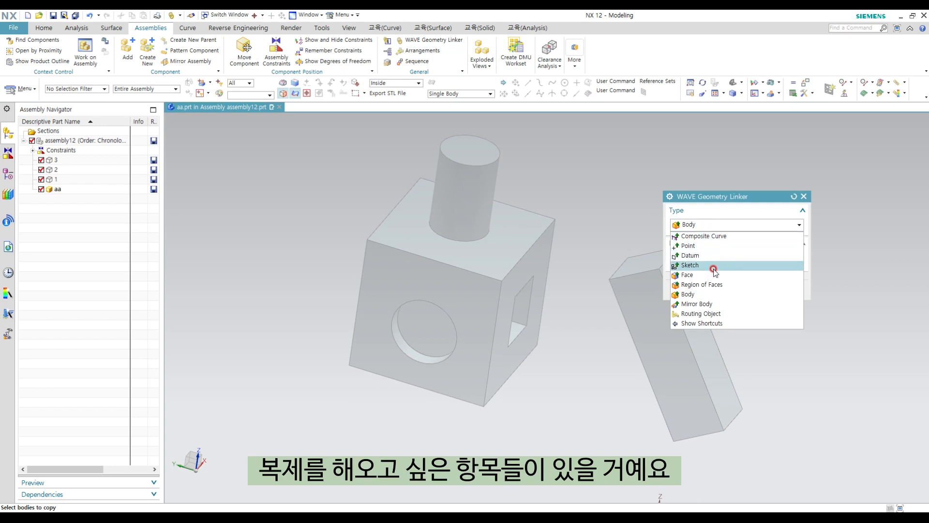
pyautogui.click(708, 298)
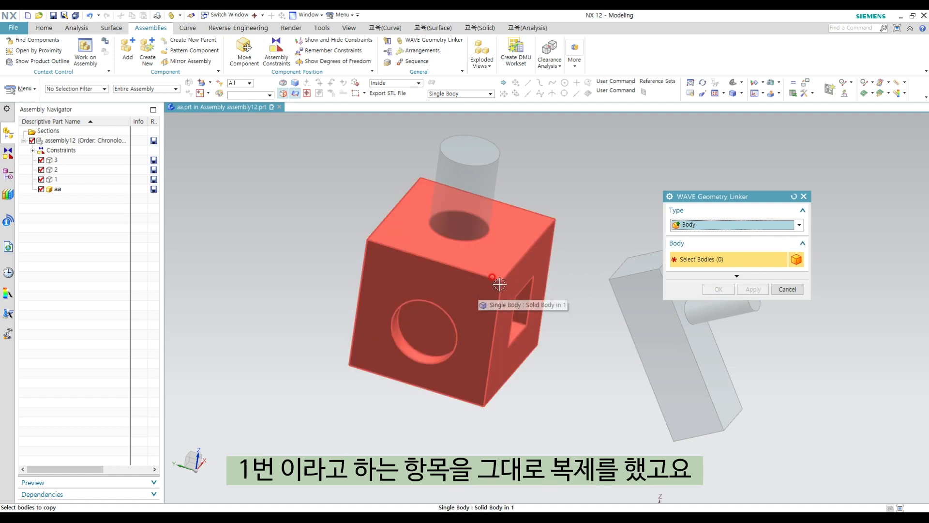
pyautogui.click(514, 285)
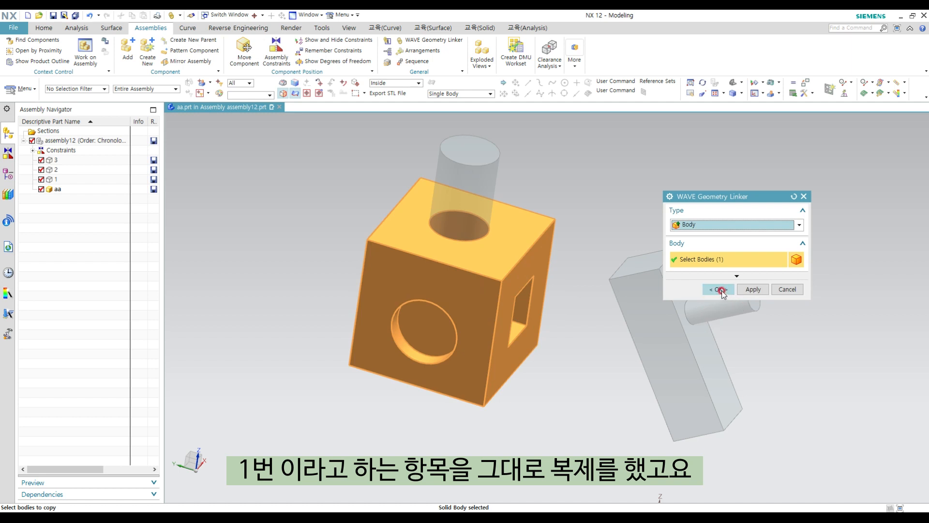
pyautogui.click(721, 290)
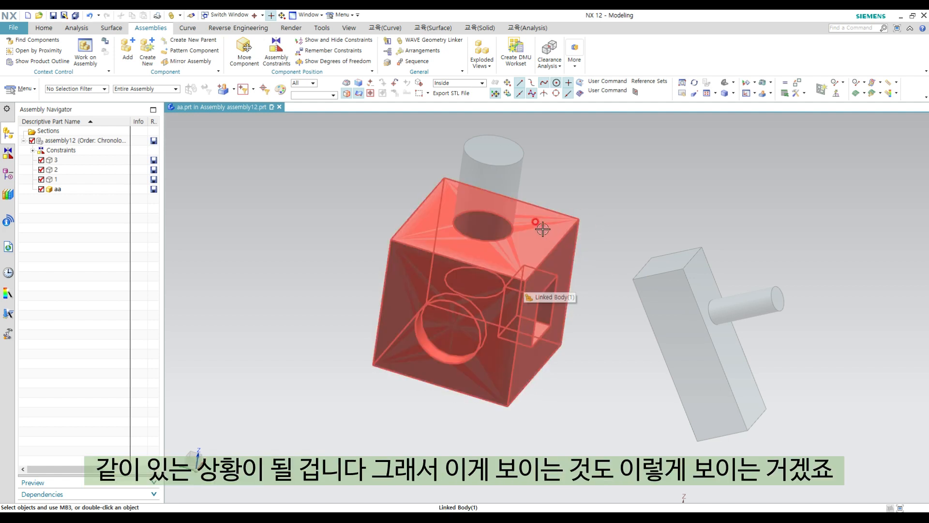
# Step: Sketch a circle on the floor of the linked cube's round pocket, centred on the sketch origin and reaching the pocket's edge
pyautogui.moveTo(551, 253); pyautogui.dragTo(548, 299, button='middle')
pyautogui.press('s')
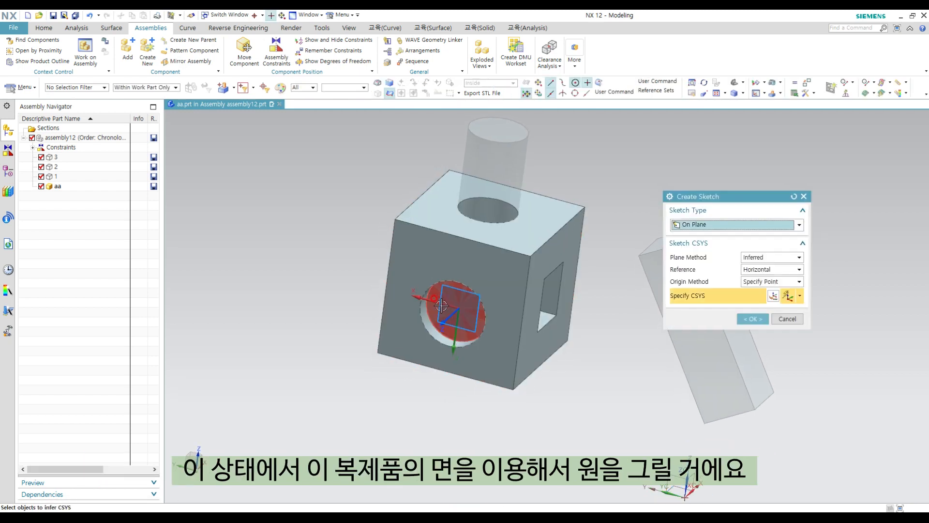
pyautogui.click(466, 306)
pyautogui.middleClick(466, 307)
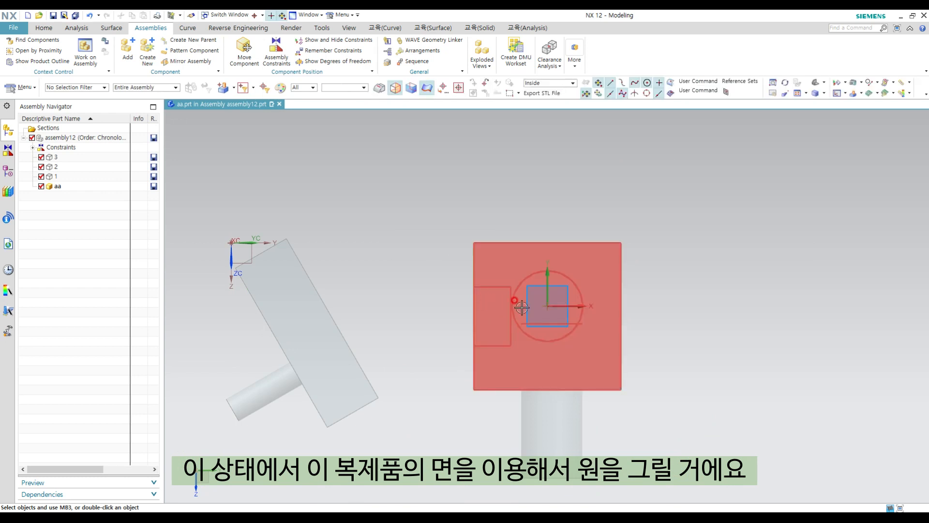
pyautogui.press('o')
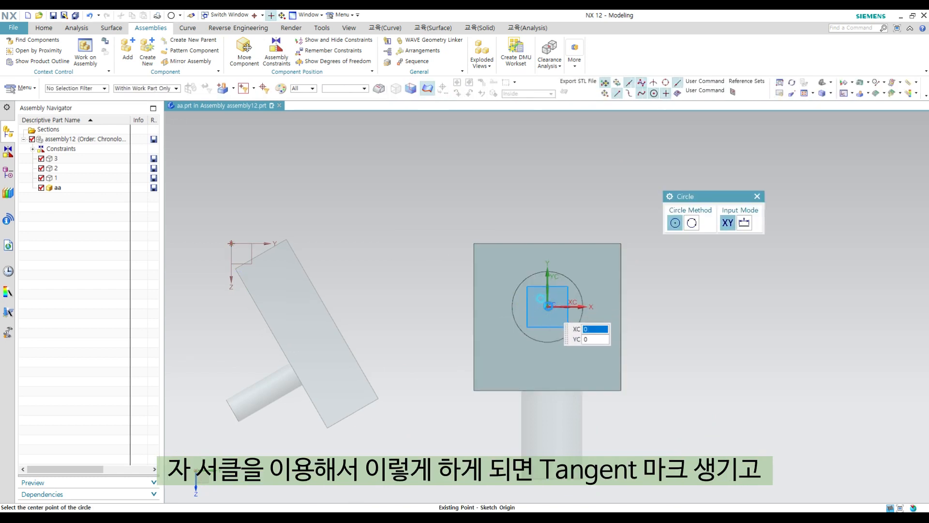
pyautogui.click(547, 306)
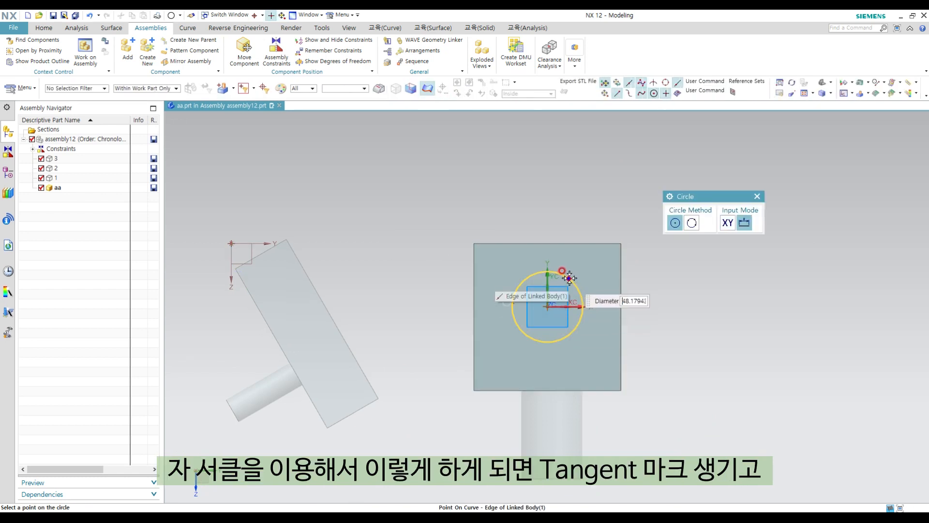
pyautogui.click(582, 307)
pyautogui.press('Escape')
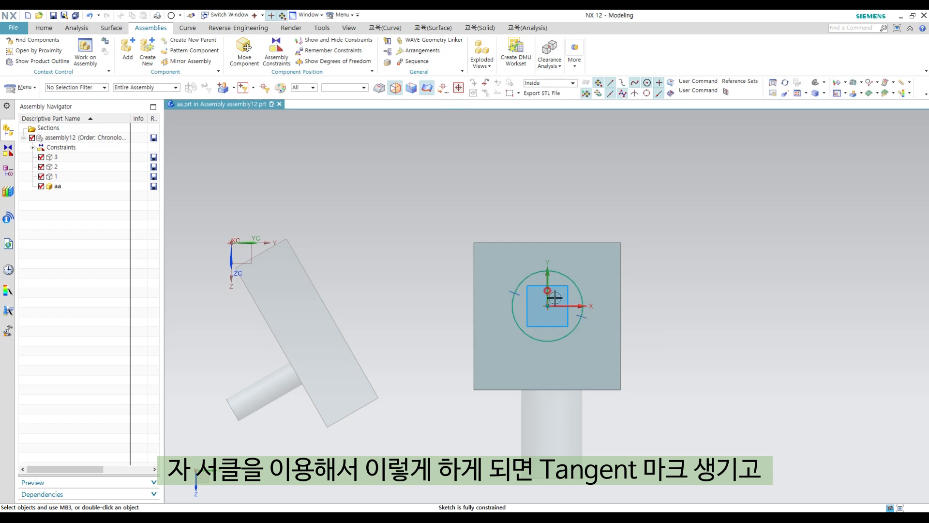
pyautogui.moveTo(588, 316); pyautogui.dragTo(615, 264, button='middle')
pyautogui.press('d')
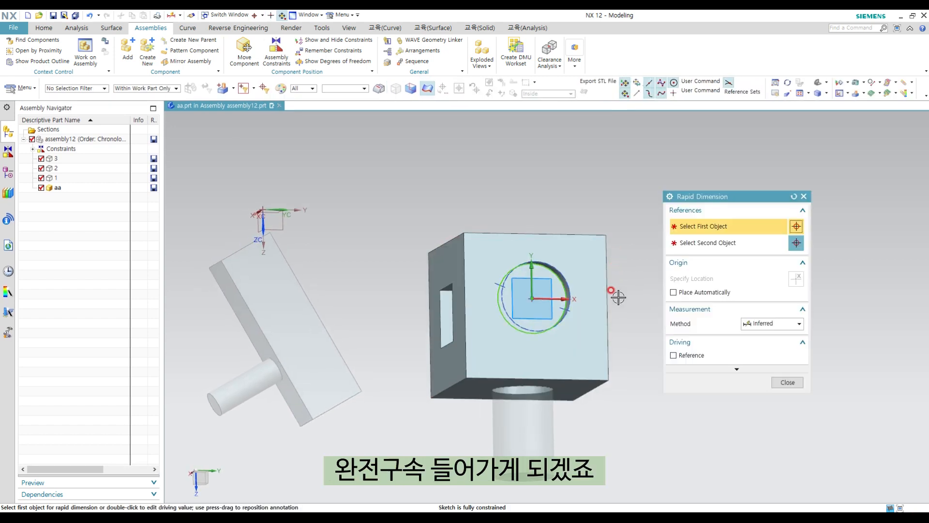
pyautogui.moveTo(617, 296); pyautogui.dragTo(553, 287, button='middle')
pyautogui.press('Escape')
# Step: Extrude the pocket circle 50 mm outward as a separate body, with Boolean set to None
pyautogui.moveTo(604, 270); pyautogui.dragTo(617, 272, button='middle')
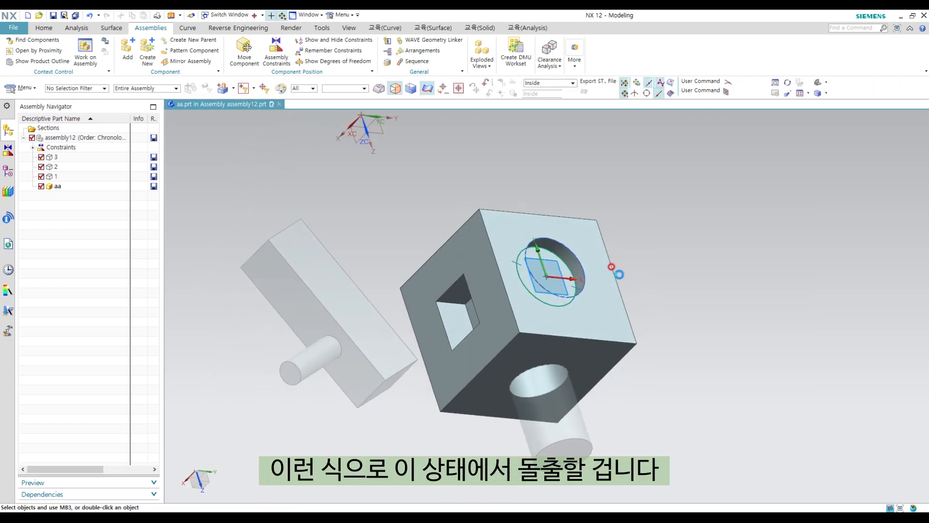
pyautogui.press('x')
pyautogui.click(768, 372)
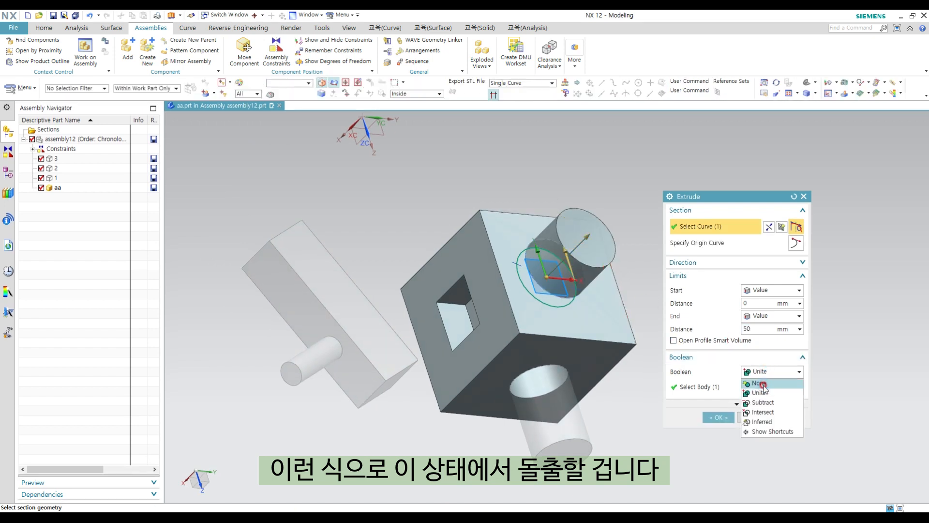
pyautogui.click(762, 382)
pyautogui.click(719, 417)
pyautogui.moveTo(648, 318); pyautogui.dragTo(485, 266, button='middle')
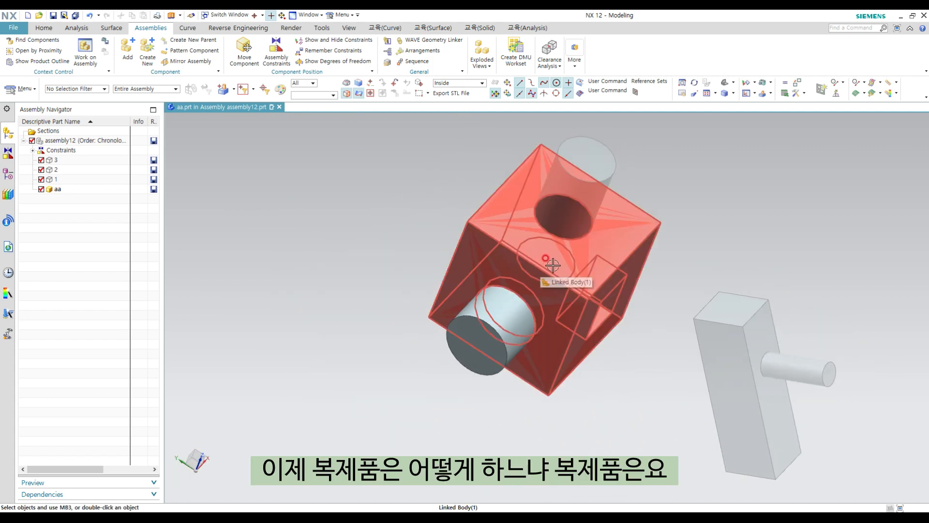
# Step: Remove the linked cube body from component aa with Delete Body, keeping only the new cylinder
pyautogui.moveTo(555, 269)
pyautogui.mouseDown(button='middle')
pyautogui.moveTo(555, 253)
pyautogui.moveTo(554, 266)
pyautogui.mouseUp(button='middle')
pyautogui.rightClick(397, 224)
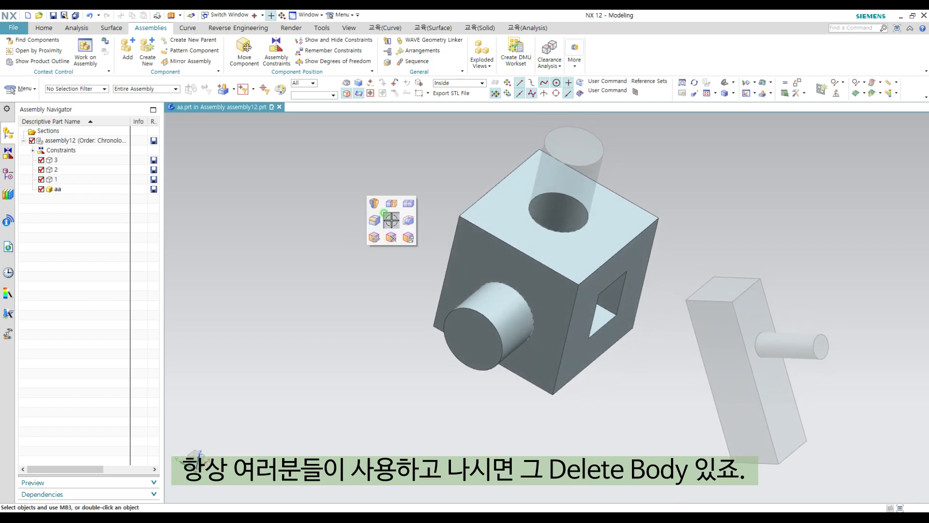
pyautogui.click(479, 28)
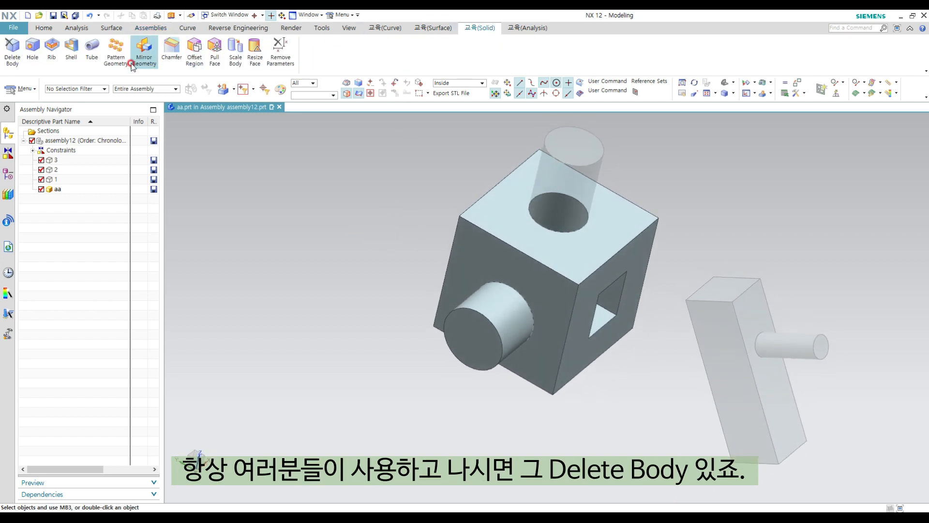
pyautogui.click(12, 46)
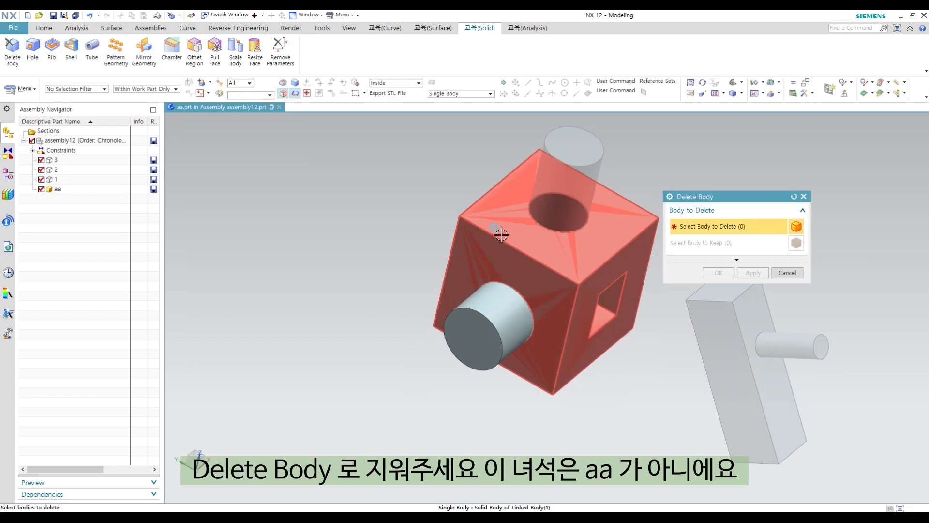
pyautogui.click(501, 235)
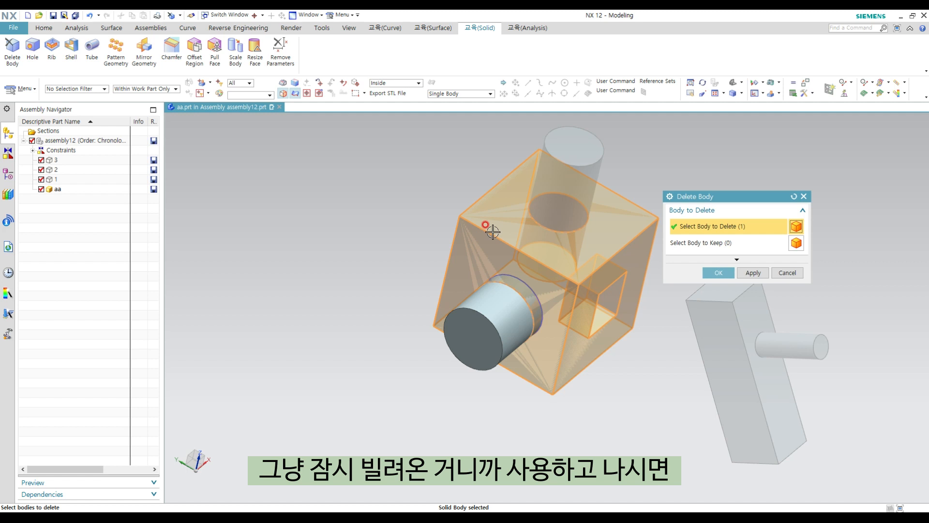
pyautogui.click(718, 274)
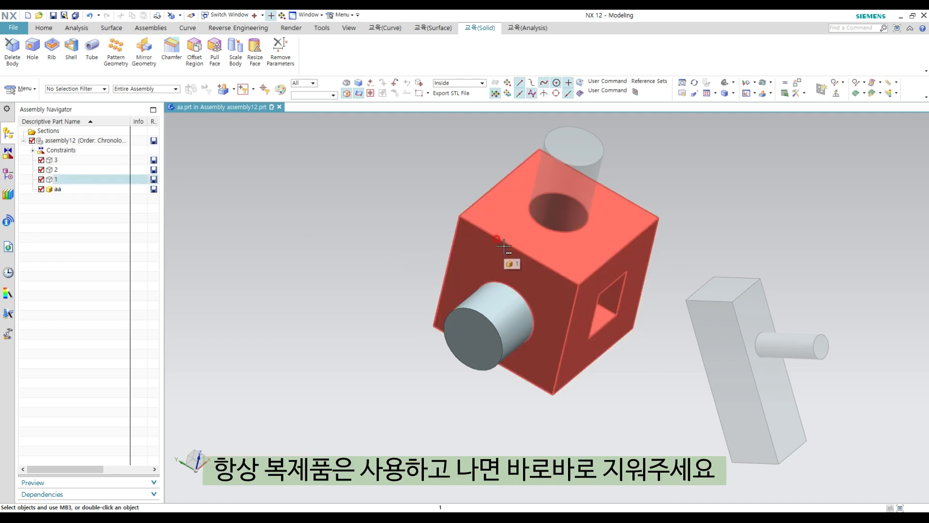
pyautogui.moveTo(503, 246); pyautogui.dragTo(477, 319, button='middle')
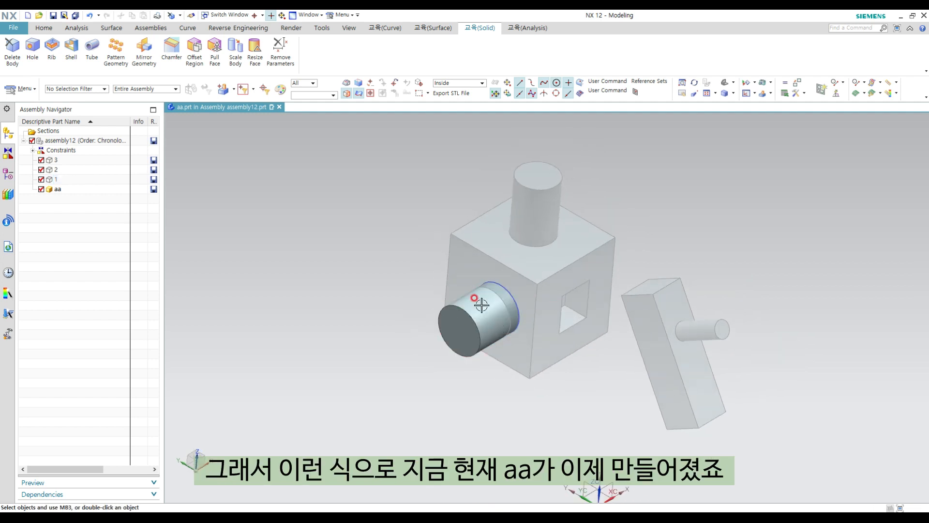
pyautogui.keyDown('shift'); pyautogui.moveTo(527, 316); pyautogui.dragTo(500, 312, button='middle'); pyautogui.keyUp('shift')
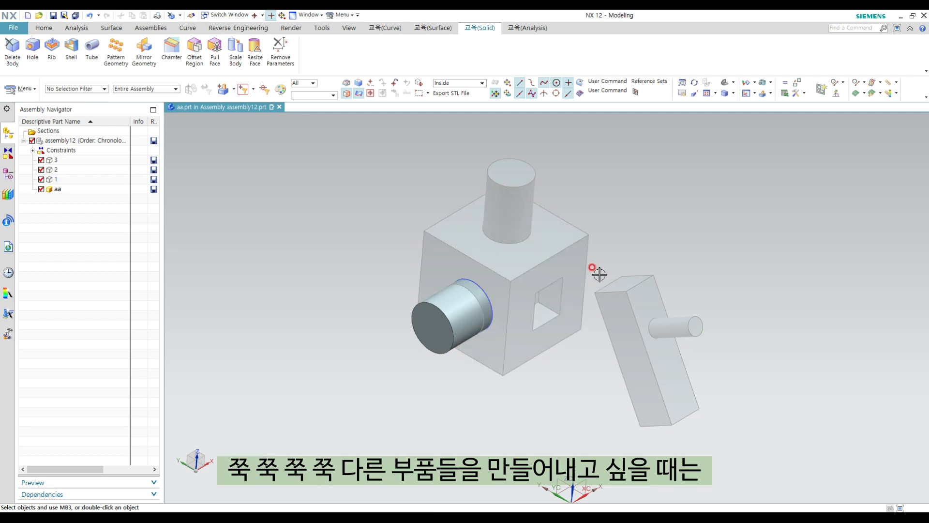
pyautogui.click(43, 28)
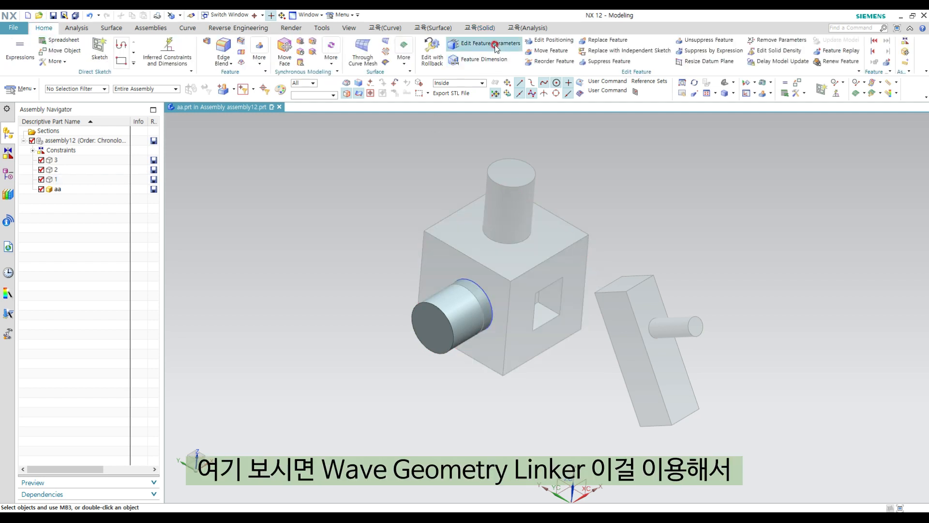
pyautogui.click(150, 27)
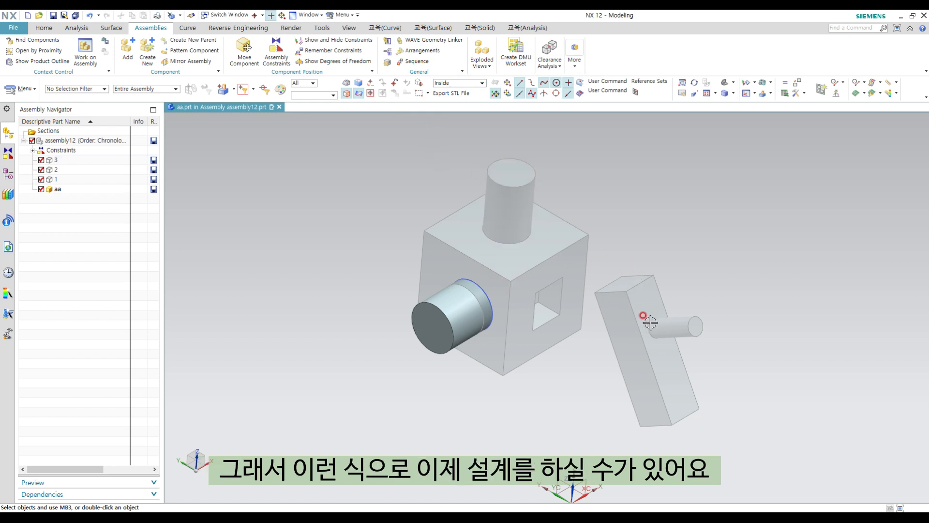
pyautogui.keyDown('shift'); pyautogui.moveTo(535, 276); pyautogui.dragTo(518, 292, button='middle'); pyautogui.keyUp('shift')
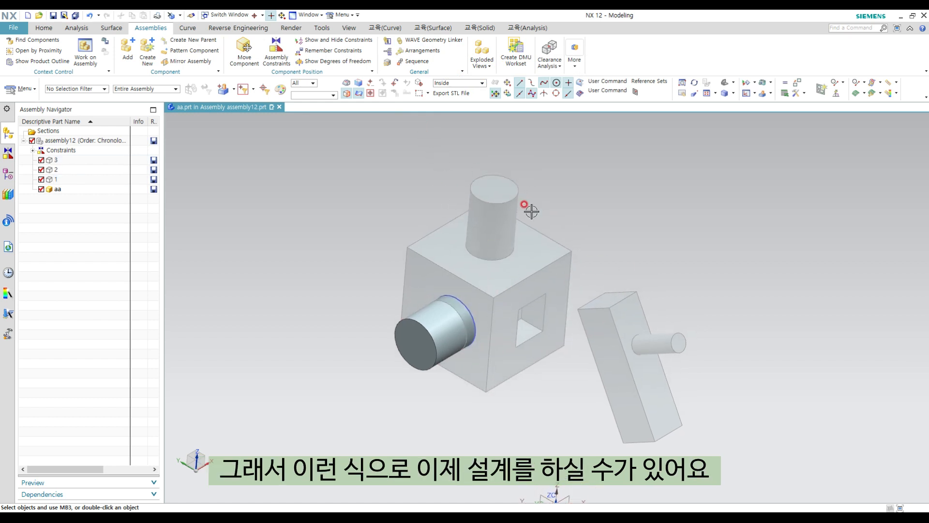
pyautogui.moveTo(620, 234)
pyautogui.mouseDown(button='middle')
pyautogui.moveTo(620, 222)
pyautogui.moveTo(631, 228)
pyautogui.mouseUp(button='middle')
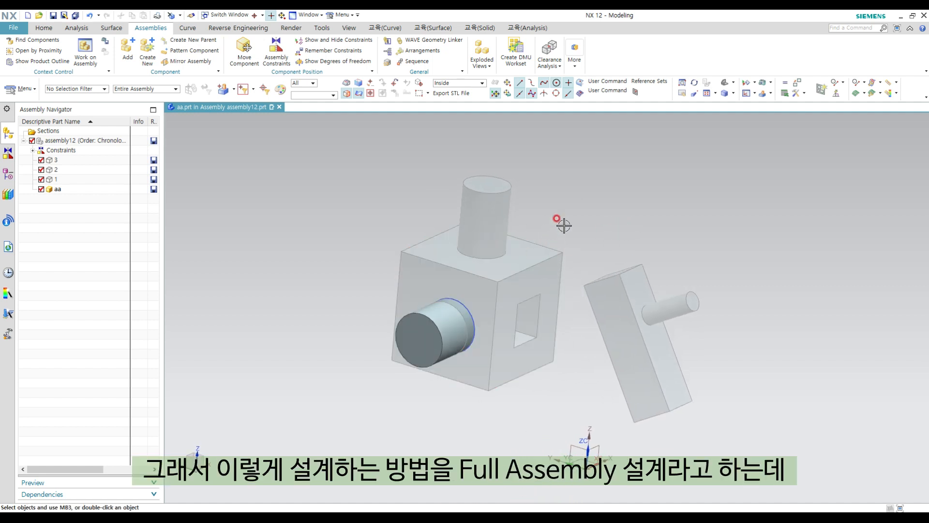
pyautogui.keyDown('shift'); pyautogui.moveTo(560, 210); pyautogui.dragTo(589, 232, button='middle'); pyautogui.keyUp('shift')
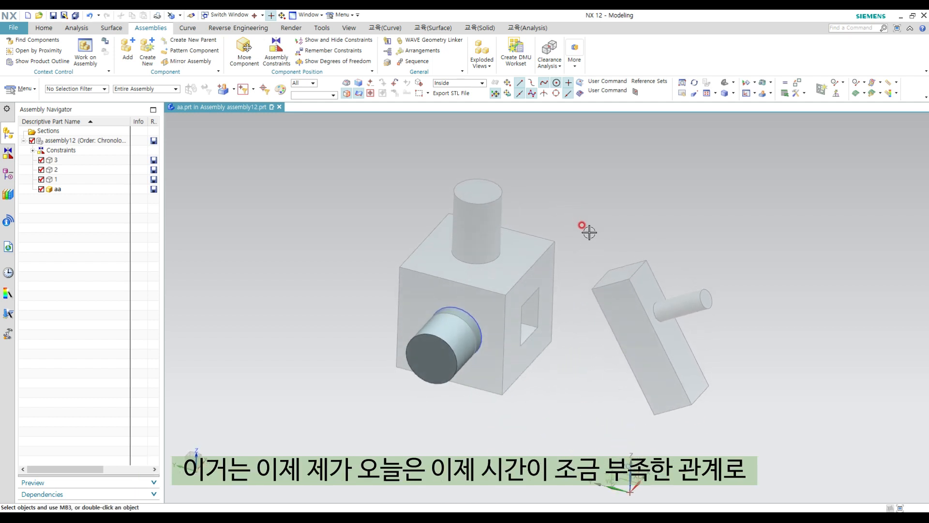